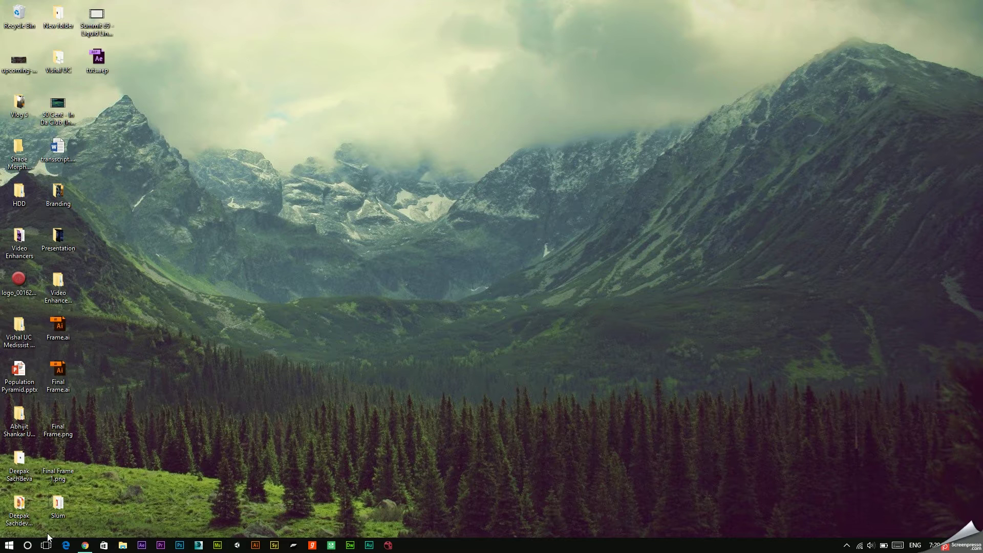
Step: Launch Maya 2015 from the Windows search and close both startup windows
{"action": "key", "text": "super"}
{"action": "type", "text": "maya"}
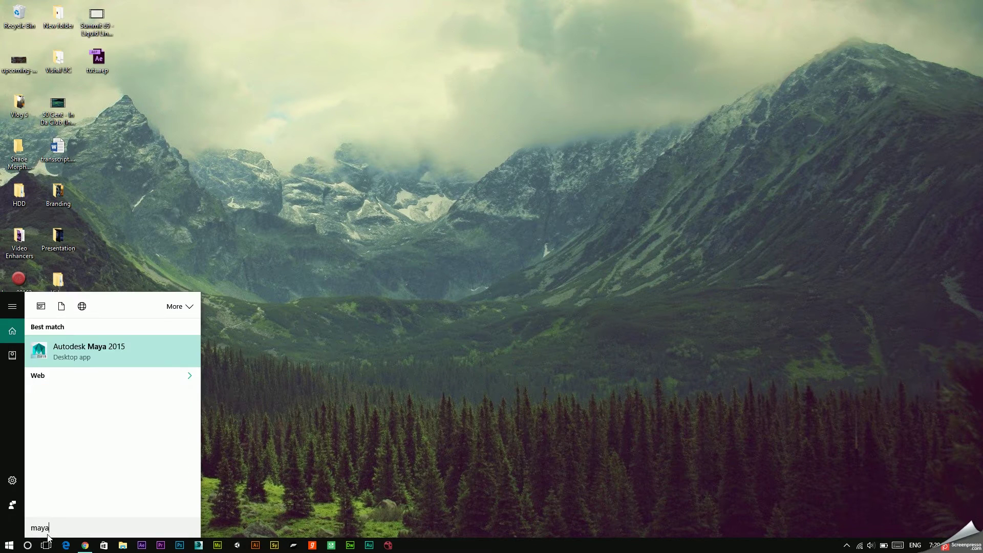
{"action": "key", "text": "Return"}
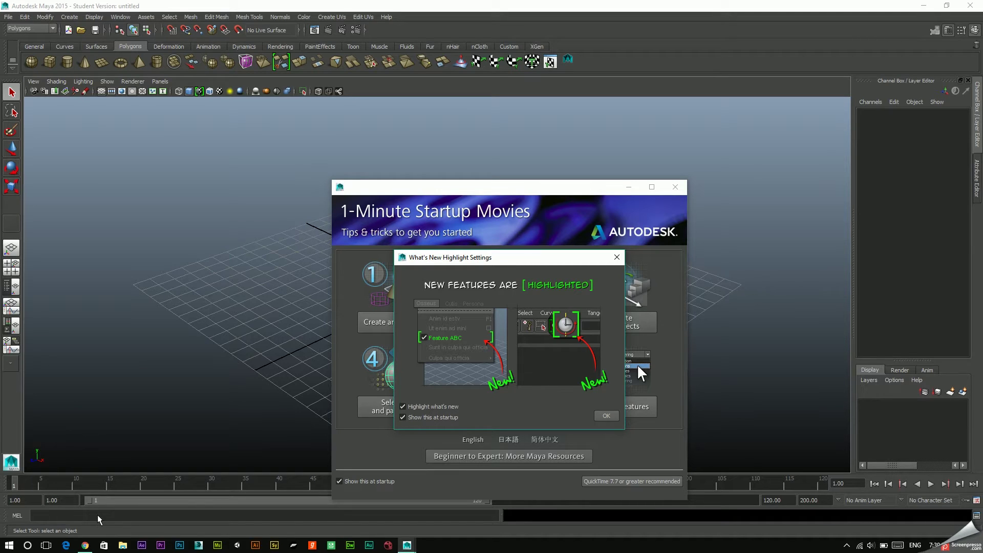
{"action": "left_click", "coordinate": [616, 258]}
{"action": "left_click", "coordinate": [674, 186]}
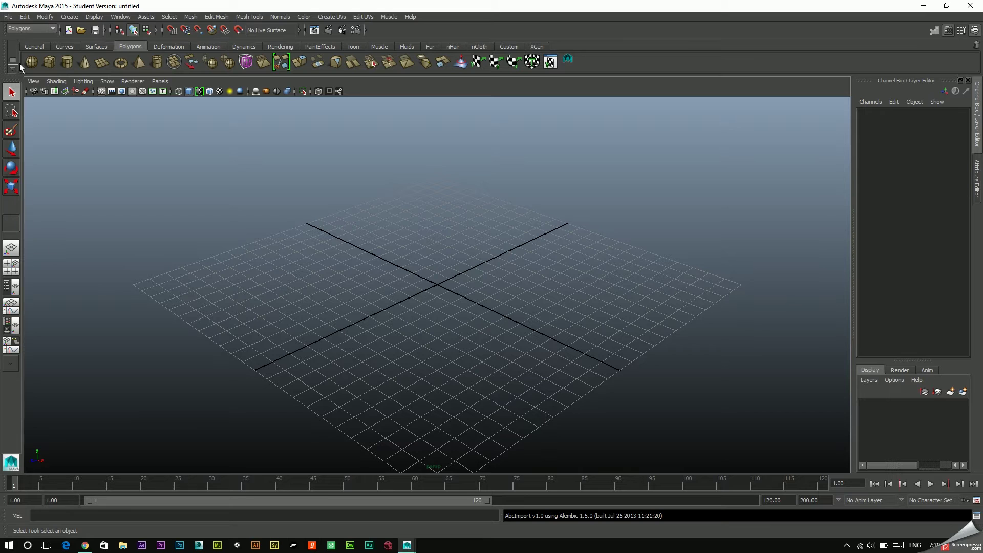
Step: Import roboter_2.0.mb from the Downloads\roboter_2.0 folder via File > Import
{"action": "left_click", "coordinate": [8, 16]}
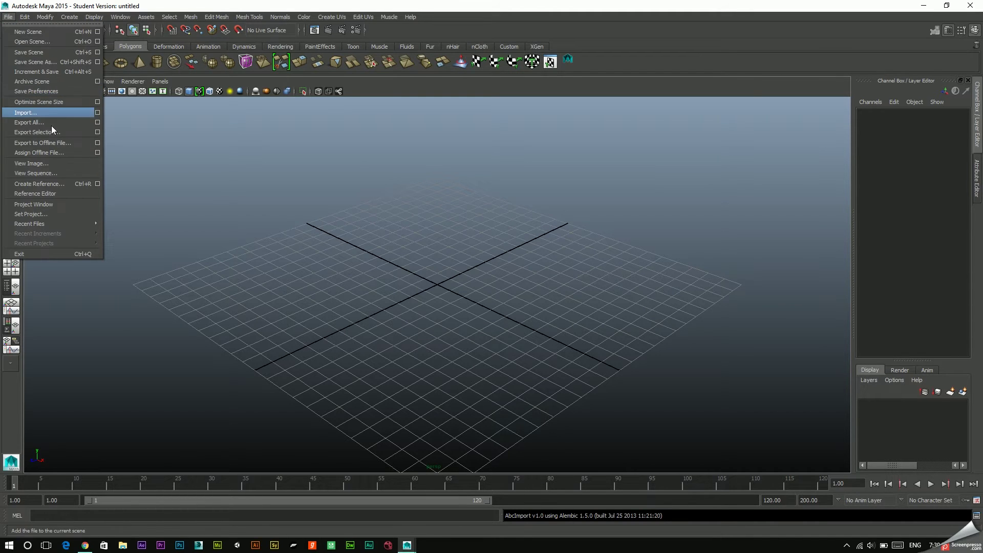
{"action": "left_click", "coordinate": [45, 113]}
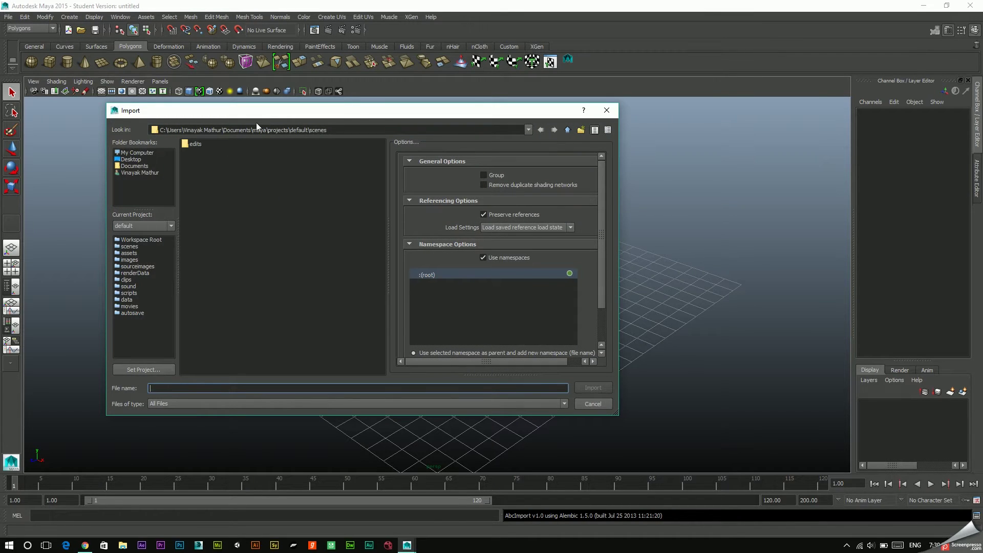
{"action": "left_click", "coordinate": [139, 173]}
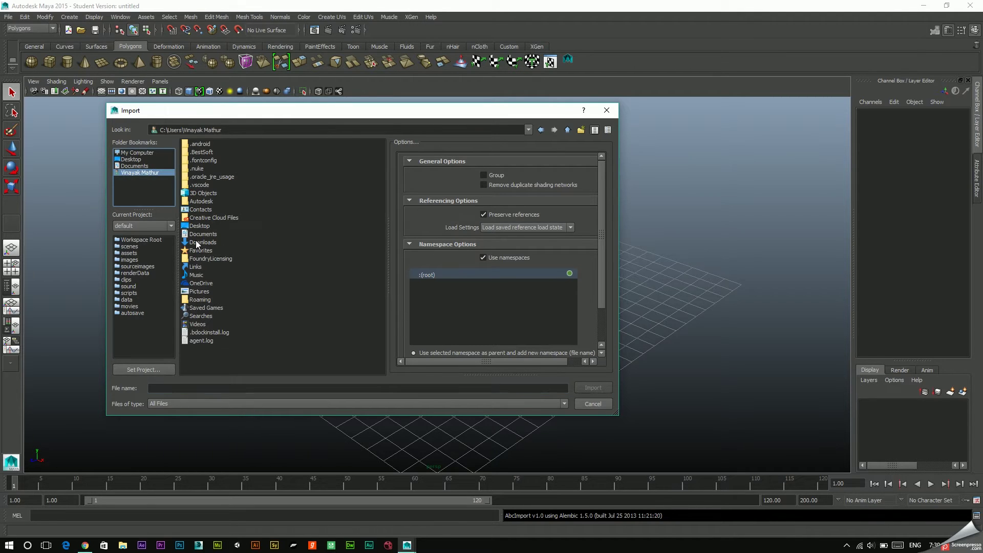
{"action": "left_click", "coordinate": [201, 243]}
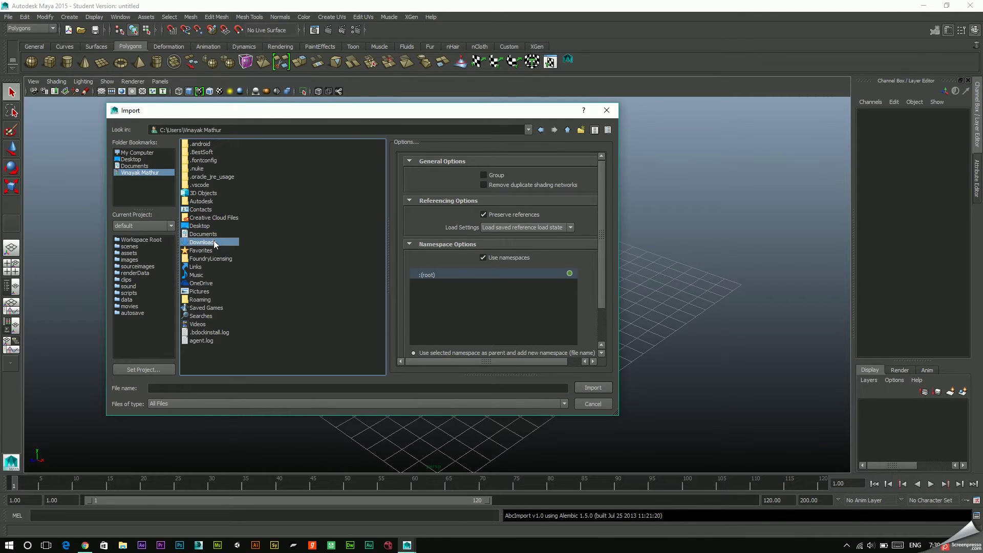
{"action": "double_click", "coordinate": [214, 240]}
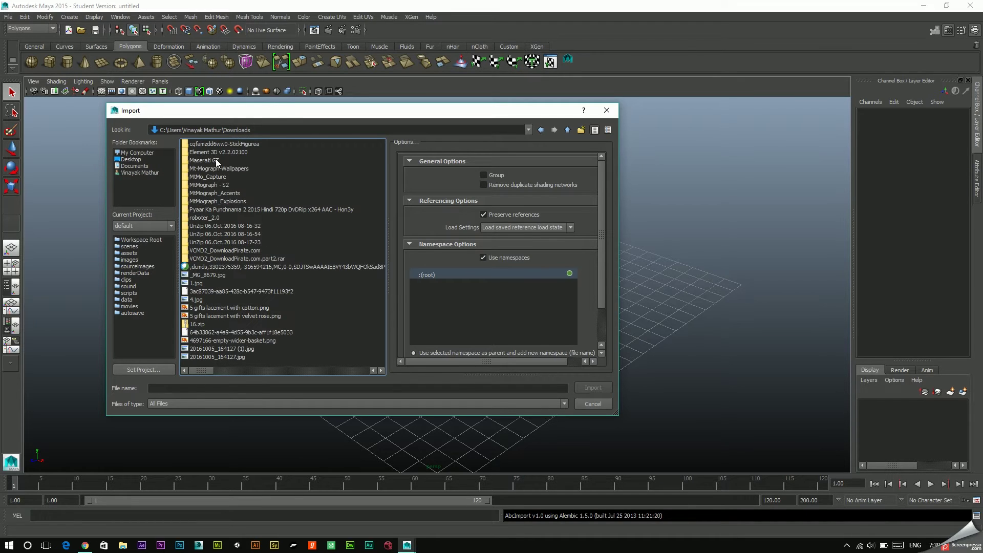
{"action": "left_click", "coordinate": [211, 219]}
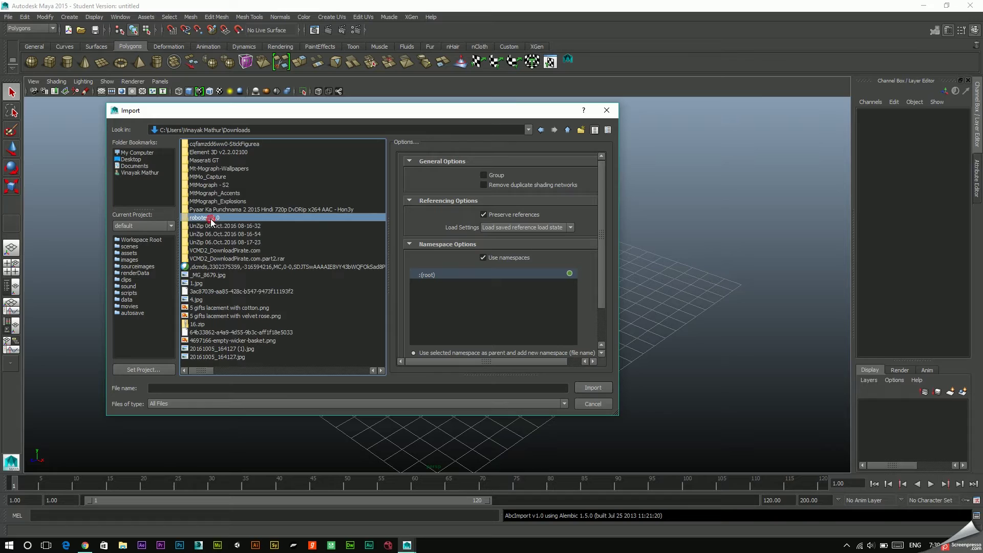
{"action": "double_click", "coordinate": [210, 219]}
{"action": "left_click", "coordinate": [209, 144]}
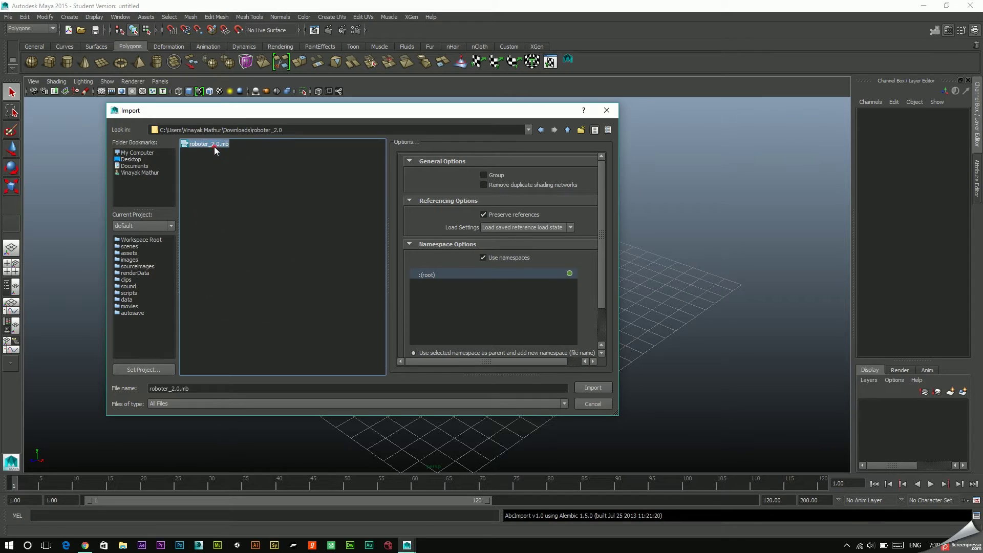
{"action": "left_click", "coordinate": [591, 388]}
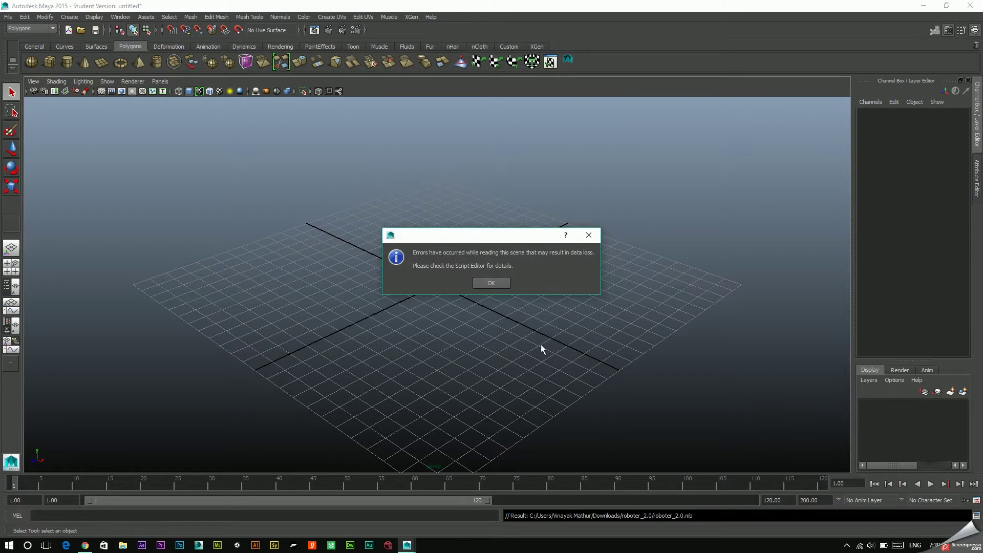
Step: Dismiss the load-error message and orbit around the robot to inspect its legs
{"action": "left_click", "coordinate": [503, 285]}
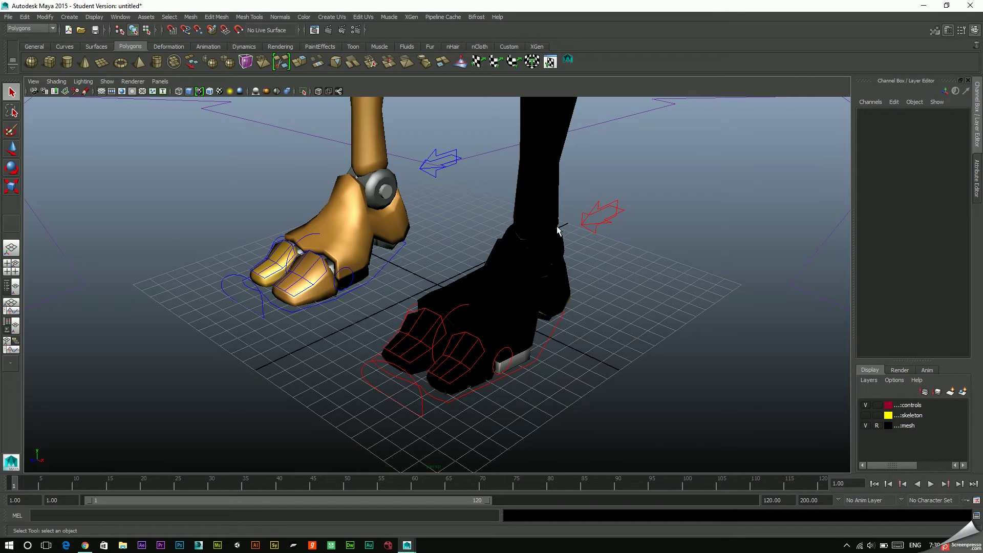
{"action": "scroll", "coordinate": [557, 228], "scroll_direction": "down", "scroll_amount": 3}
{"action": "scroll", "coordinate": [558, 228], "scroll_direction": "down", "scroll_amount": 2}
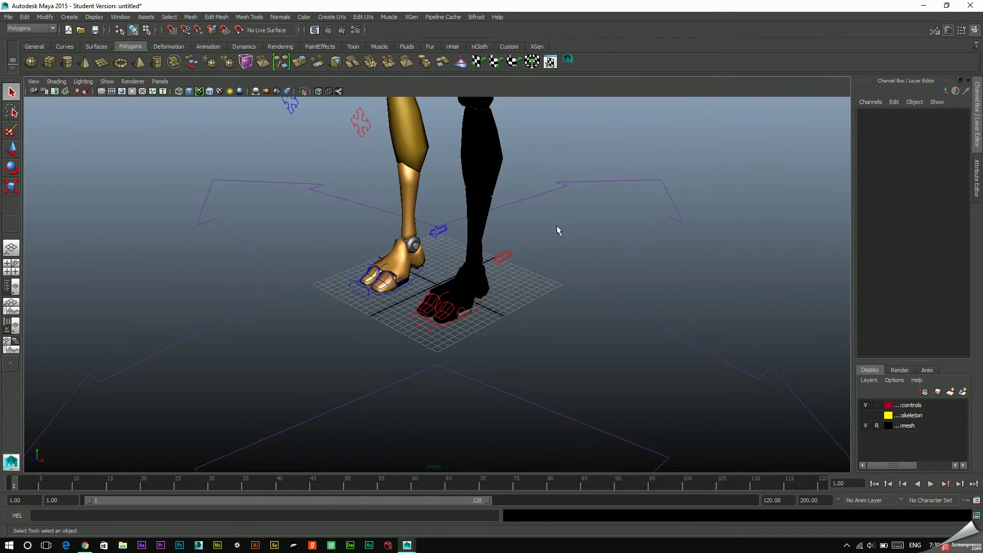
{"action": "scroll", "coordinate": [559, 233], "scroll_direction": "down", "scroll_amount": 2}
{"action": "scroll", "coordinate": [560, 240], "scroll_direction": "down", "scroll_amount": 1}
{"action": "scroll", "coordinate": [471, 213], "scroll_direction": "down", "scroll_amount": 1}
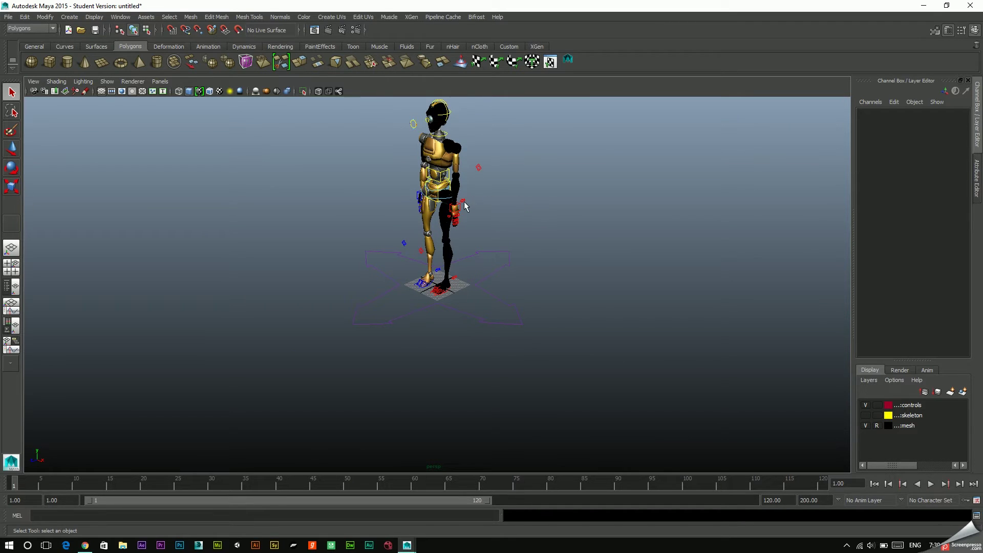
{"action": "middle_click_drag", "start_coordinate": [474, 201], "coordinate": [482, 302], "text": "alt"}
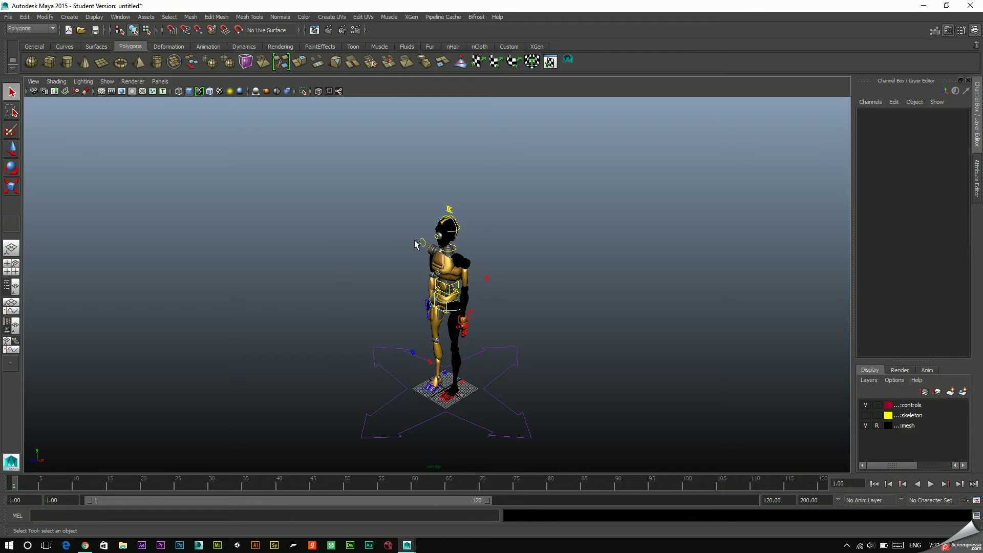
{"action": "mouse_move", "coordinate": [505, 341]}
{"action": "left_mouse_down", "text": "alt"}
{"action": "mouse_move", "coordinate": [611, 254]}
{"action": "mouse_move", "coordinate": [184, 333]}
{"action": "left_mouse_up", "text": "alt"}
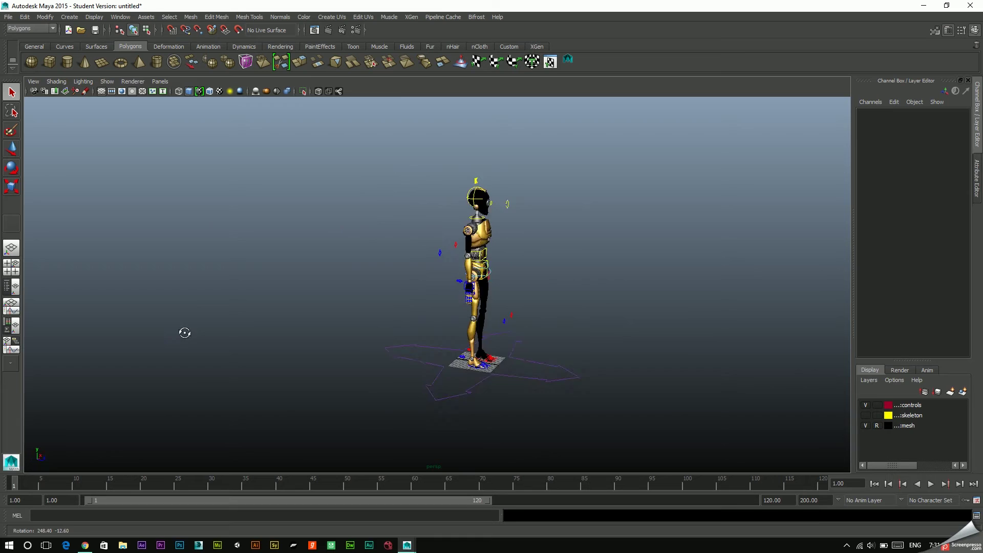
{"action": "mouse_move", "coordinate": [184, 333]}
{"action": "left_mouse_down", "text": "alt"}
{"action": "mouse_move", "coordinate": [128, 342]}
{"action": "mouse_move", "coordinate": [545, 353]}
{"action": "left_mouse_up", "text": "alt"}
{"action": "middle_click_drag", "start_coordinate": [553, 364], "coordinate": [433, 268], "text": "alt"}
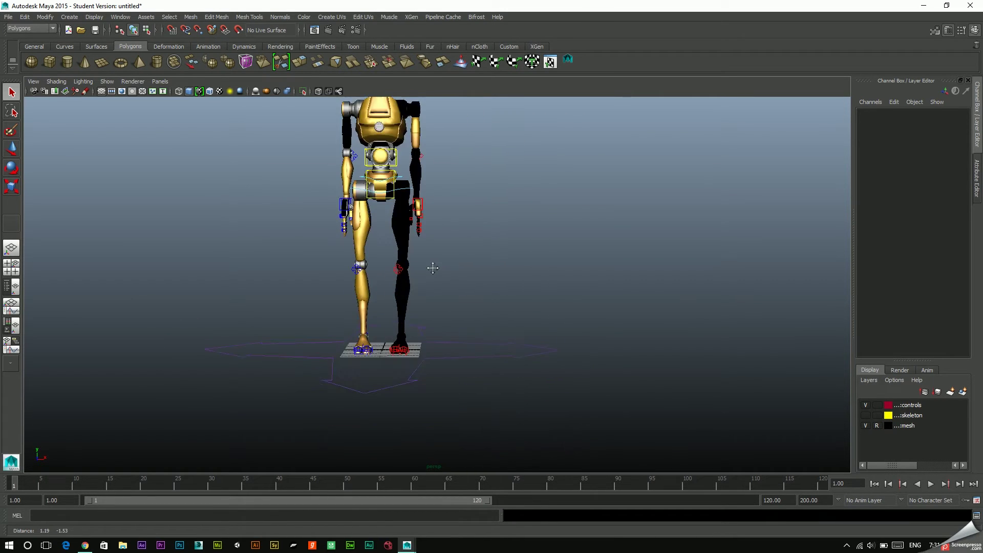
{"action": "scroll", "coordinate": [433, 267], "scroll_direction": "up", "scroll_amount": 5}
{"action": "middle_click_drag", "start_coordinate": [285, 308], "coordinate": [452, 219], "text": "alt"}
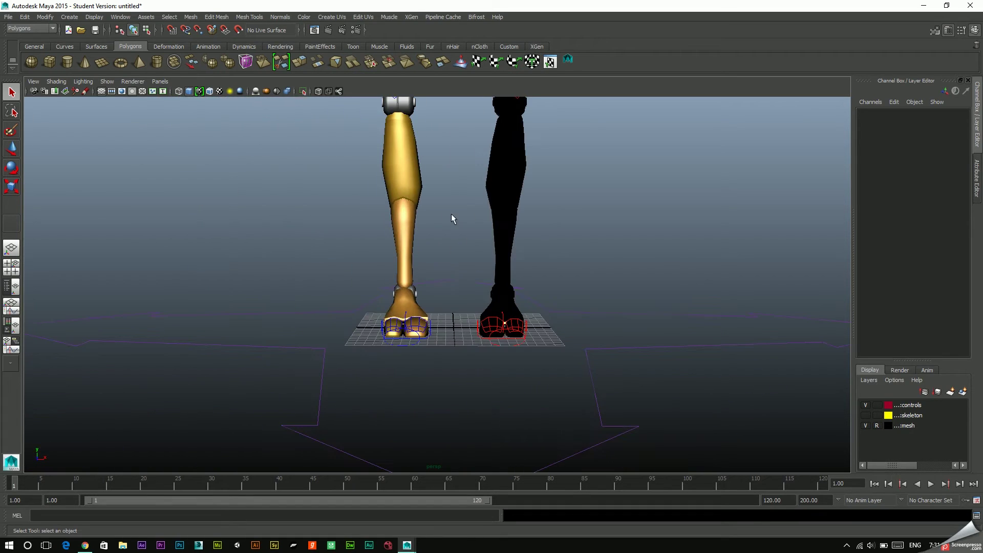
{"action": "left_click_drag", "start_coordinate": [425, 341], "coordinate": [325, 341], "text": "alt"}
{"action": "left_click", "coordinate": [326, 335]}
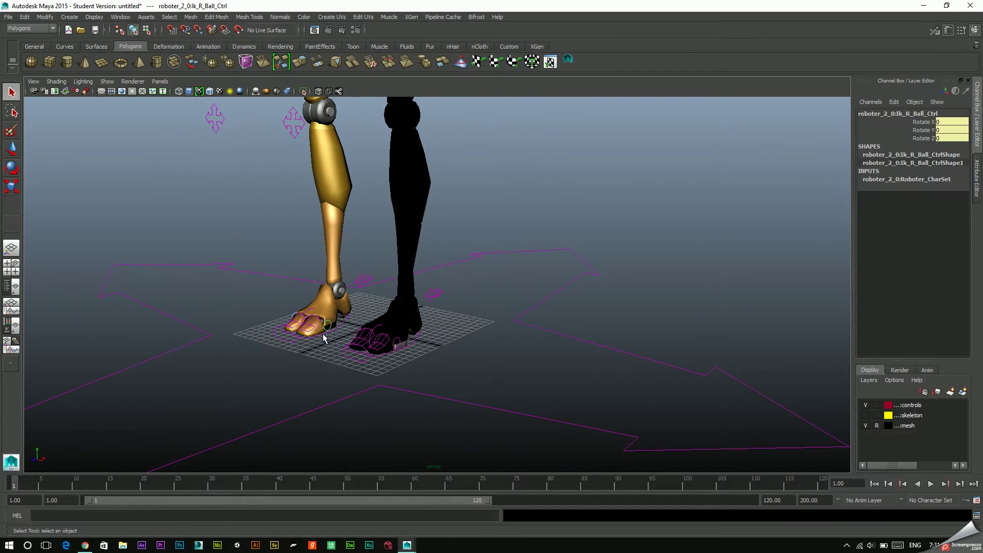
{"action": "left_click", "coordinate": [344, 332]}
{"action": "key", "text": "w"}
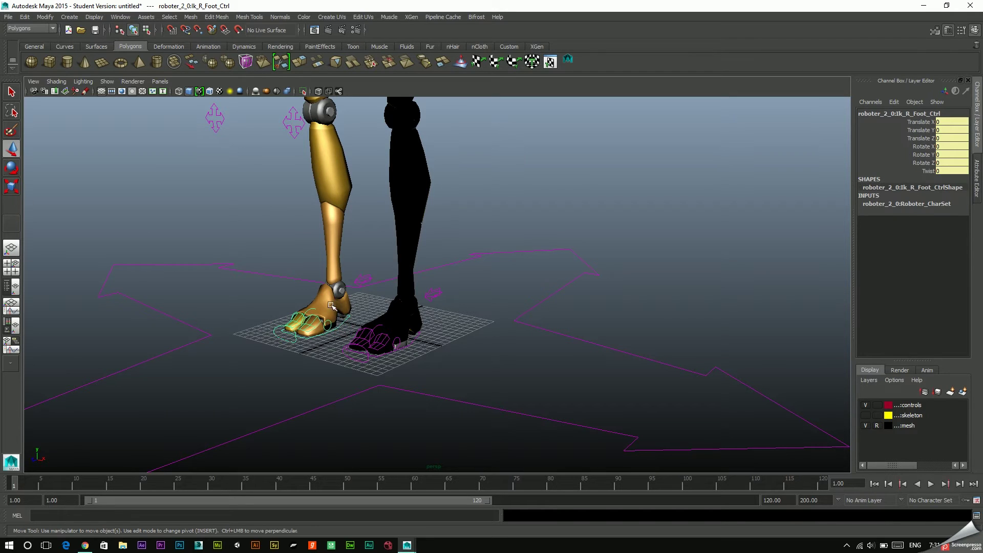
{"action": "left_click_drag", "start_coordinate": [339, 261], "coordinate": [336, 184]}
{"action": "key", "text": "e"}
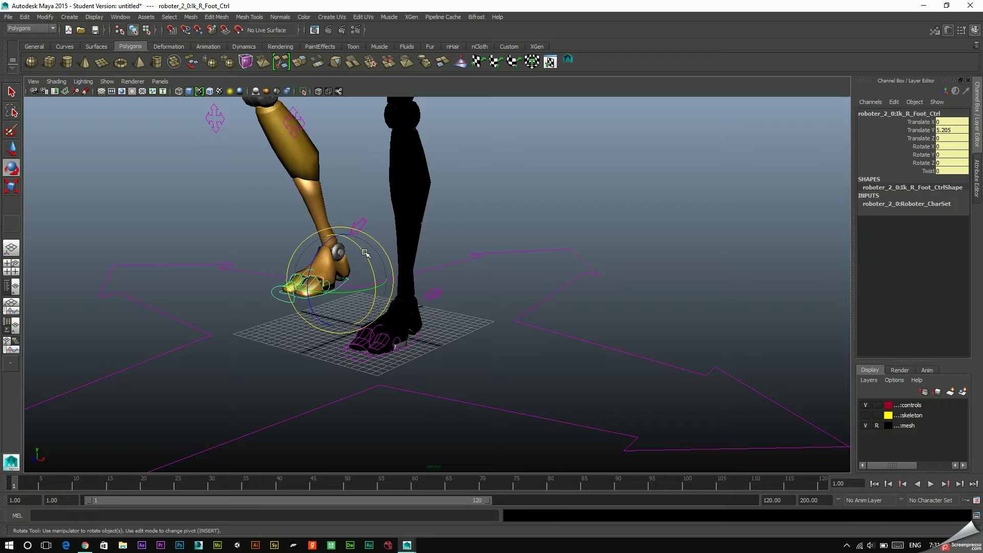
{"action": "mouse_move", "coordinate": [366, 254]}
{"action": "left_mouse_down"}
{"action": "mouse_move", "coordinate": [358, 239]}
{"action": "mouse_move", "coordinate": [311, 286]}
{"action": "left_mouse_up"}
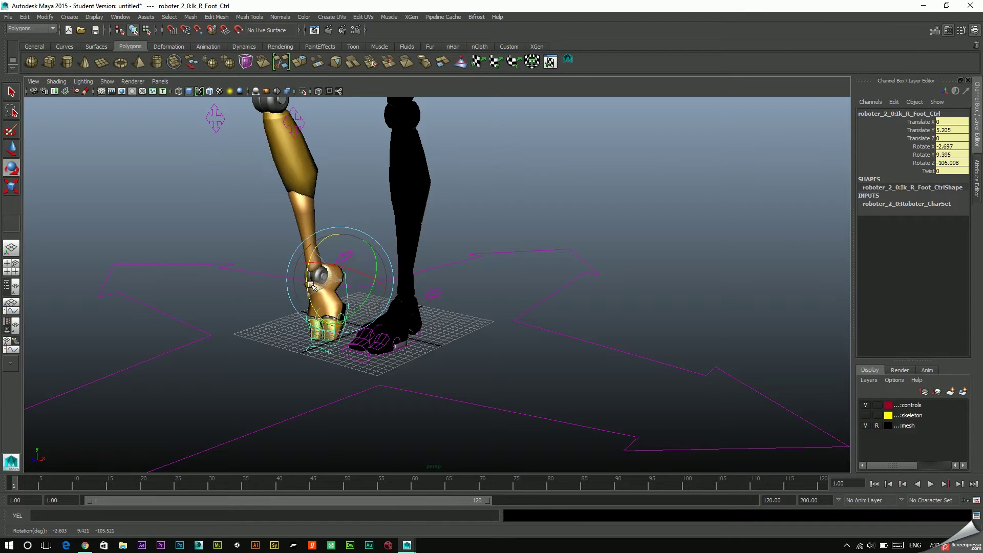
{"action": "key", "text": "ctrl+z"}
{"action": "key", "text": "ctrl+z"}
{"action": "key", "text": "ctrl+z"}
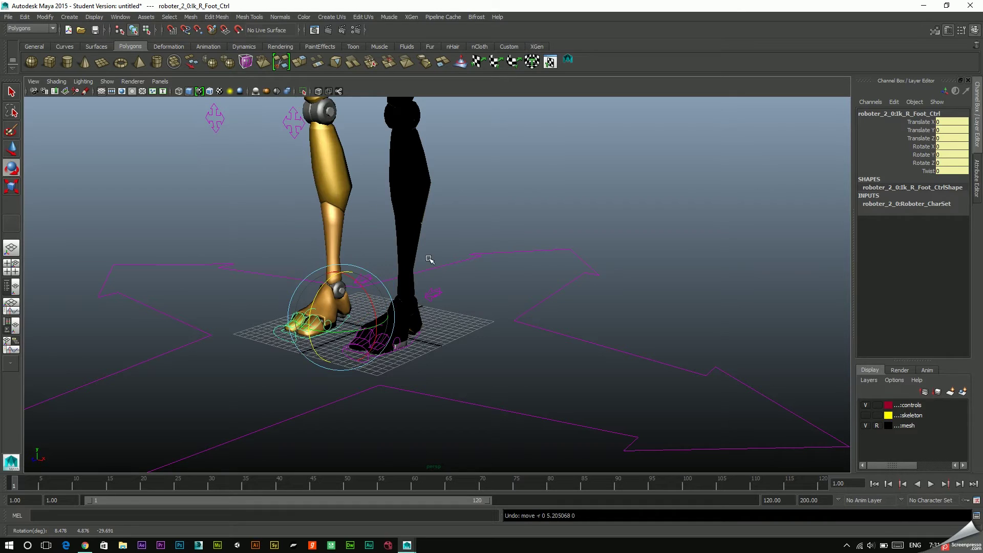
{"action": "key", "text": "ctrl+z"}
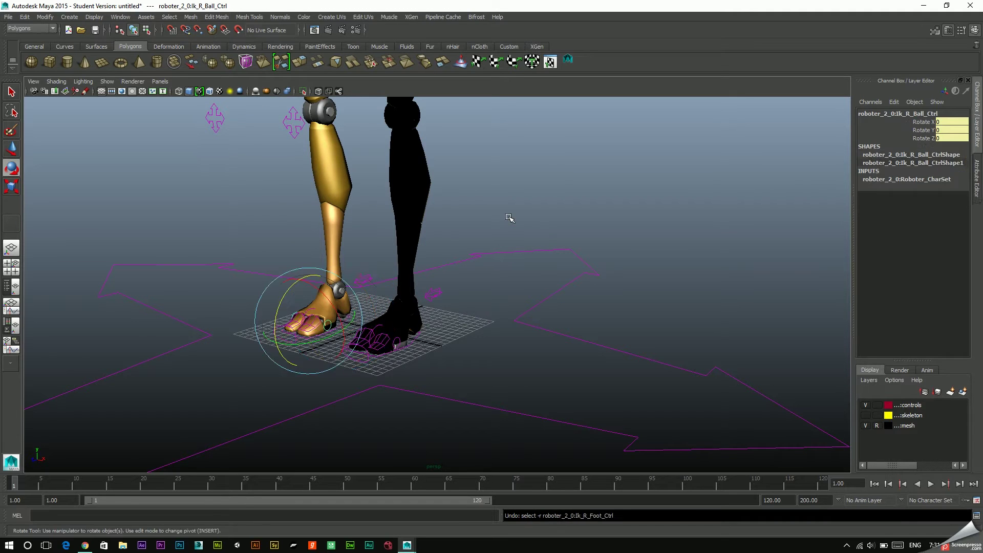
{"action": "left_click", "coordinate": [508, 219]}
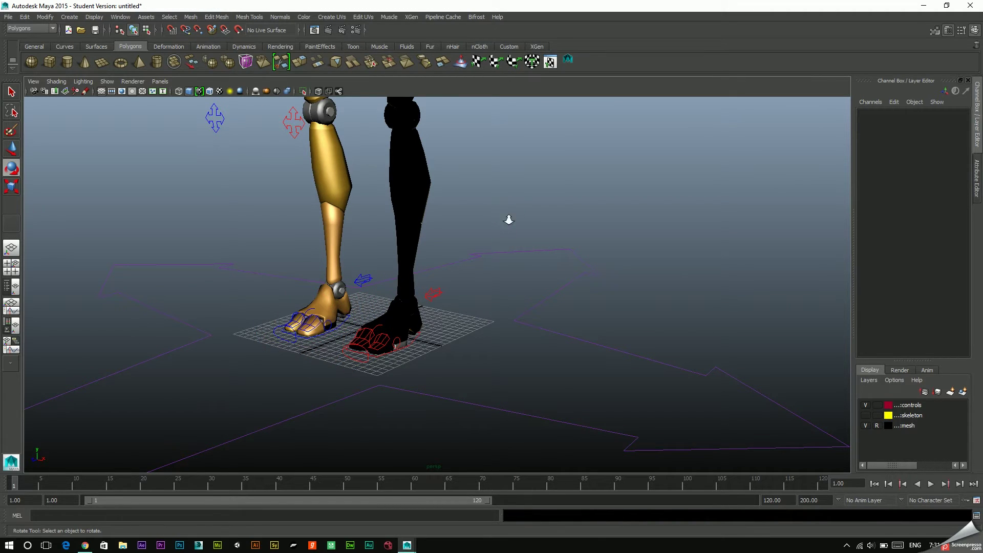
{"action": "scroll", "coordinate": [519, 239], "scroll_direction": "down", "scroll_amount": 5}
{"action": "scroll", "coordinate": [486, 235], "scroll_direction": "down", "scroll_amount": 2}
{"action": "scroll", "coordinate": [488, 226], "scroll_direction": "down", "scroll_amount": 2}
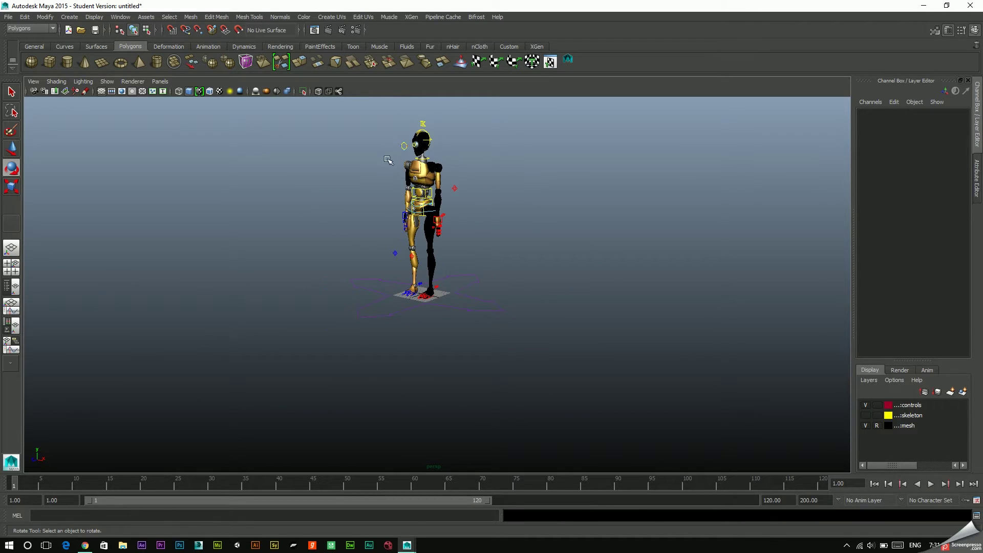
{"action": "scroll", "coordinate": [438, 208], "scroll_direction": "up", "scroll_amount": 1}
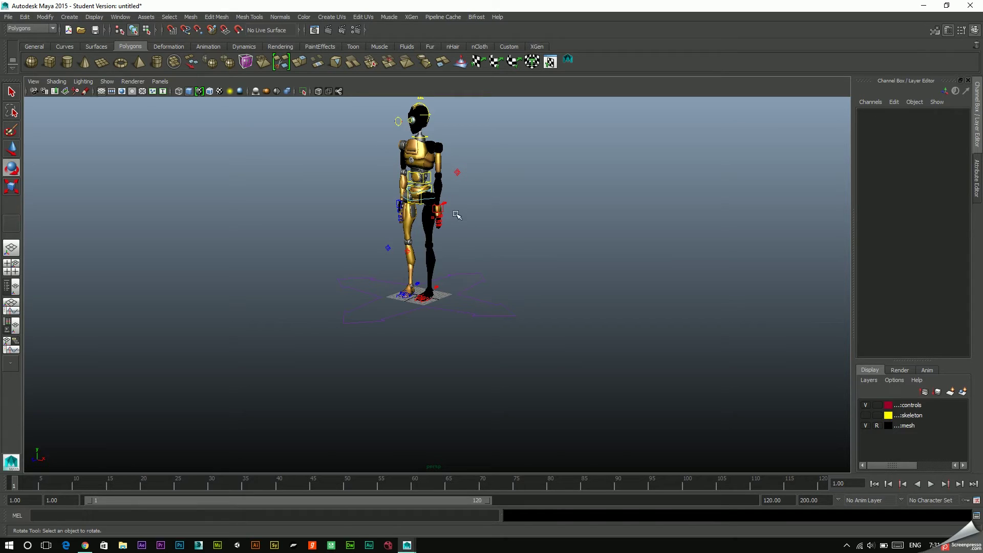
{"action": "middle_click_drag", "start_coordinate": [461, 271], "coordinate": [236, 287], "text": "alt"}
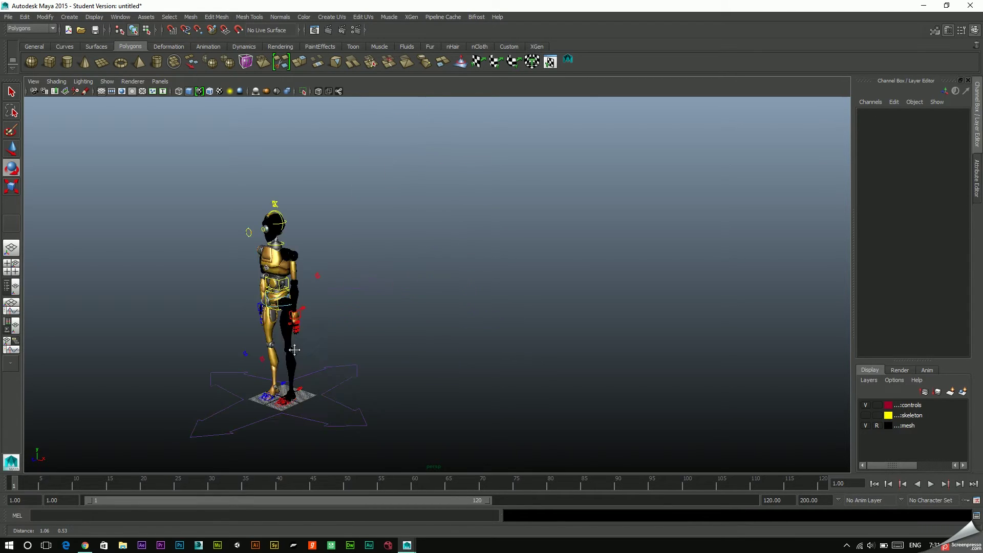
{"action": "key", "text": "e"}
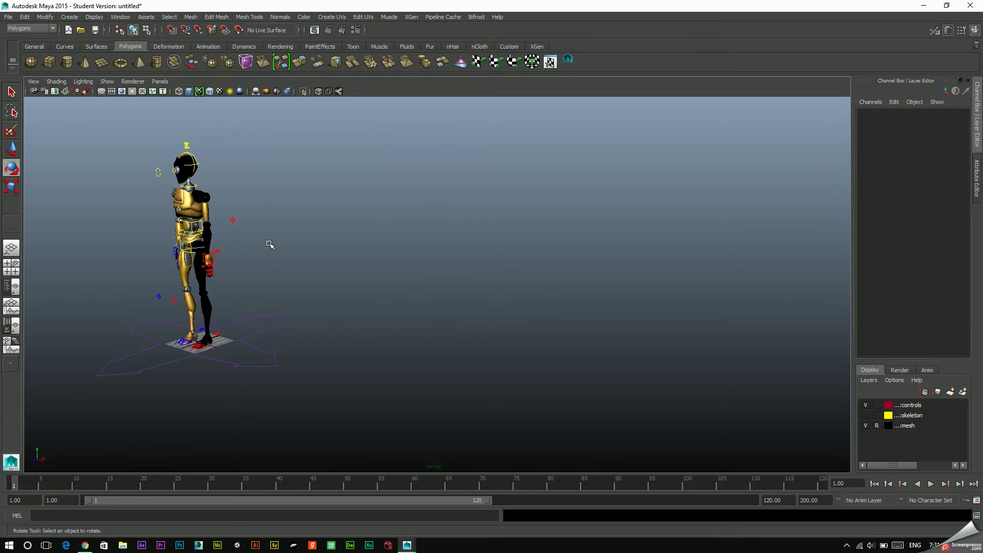
Step: Show only NURBS curves in the viewport using a torn-off Show menu, then close it
{"action": "left_click", "coordinate": [112, 82]}
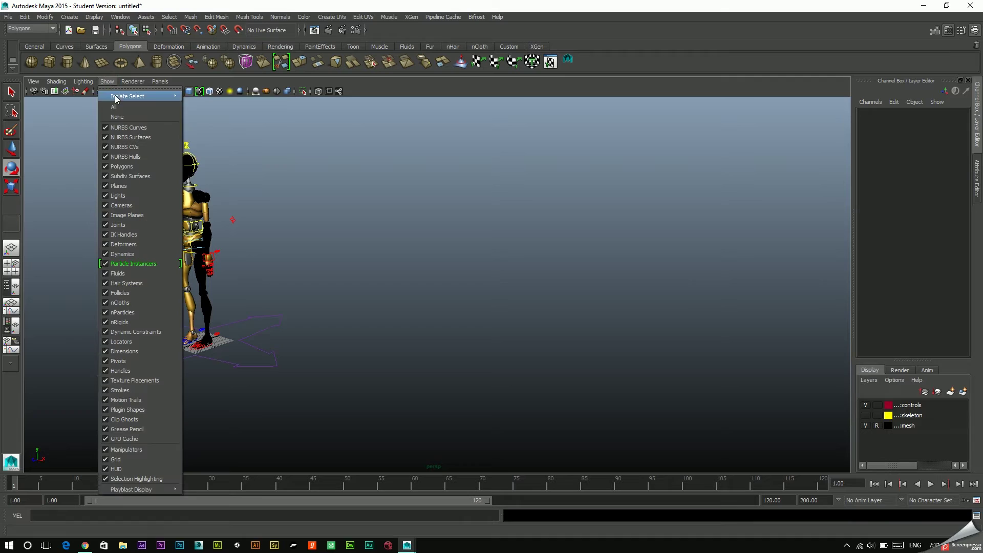
{"action": "left_click", "coordinate": [123, 117]}
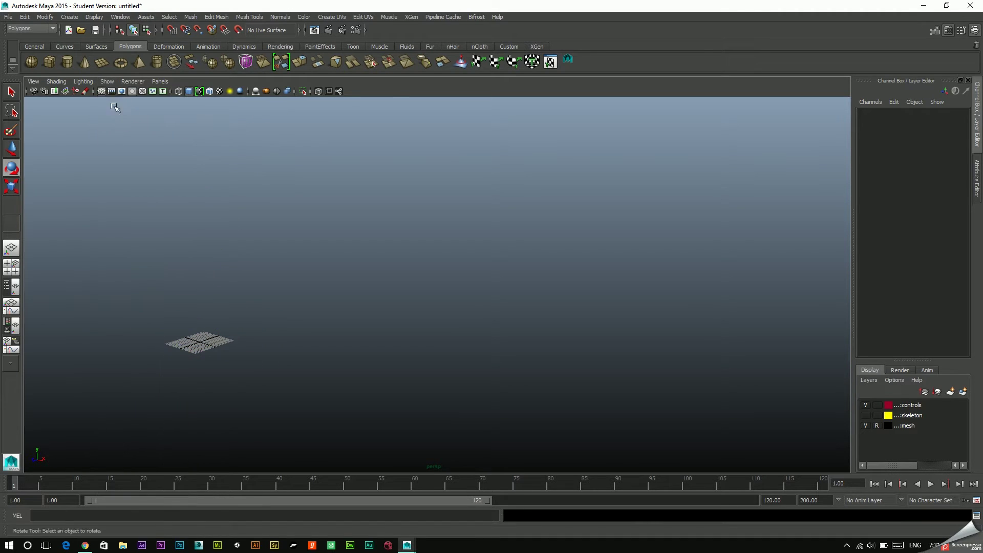
{"action": "left_click", "coordinate": [111, 82]}
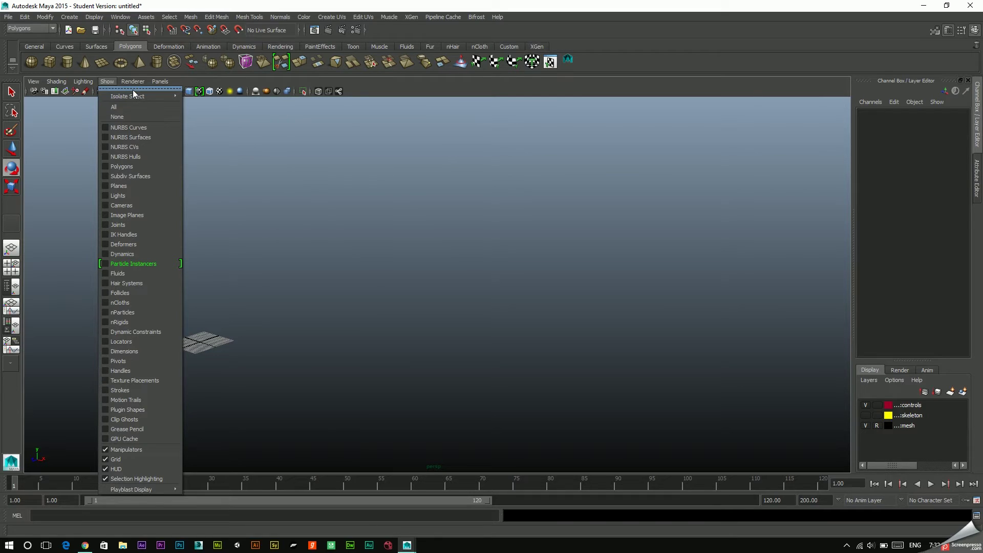
{"action": "left_click", "coordinate": [130, 89]}
{"action": "left_click_drag", "start_coordinate": [127, 79], "coordinate": [629, 49]}
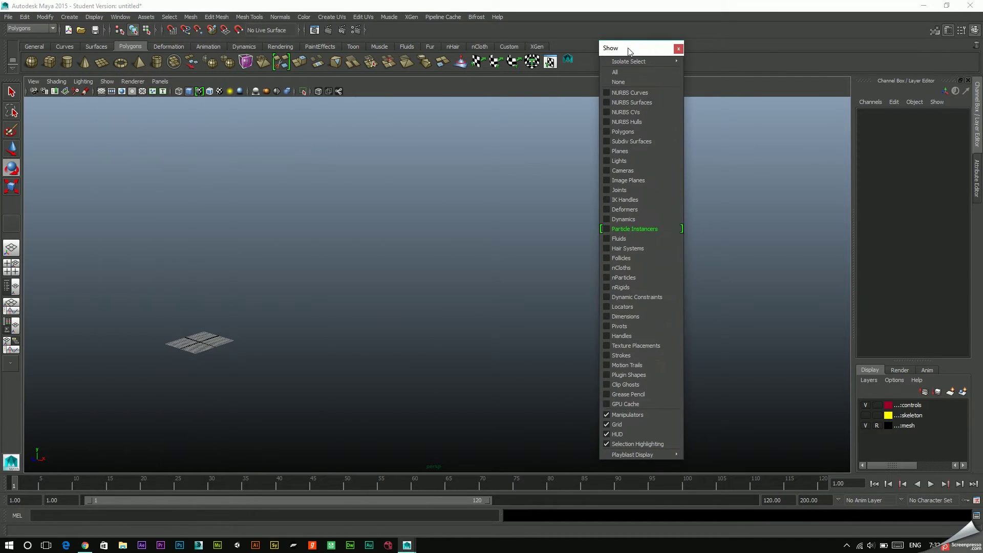
{"action": "left_click", "coordinate": [608, 93]}
{"action": "key", "text": "e"}
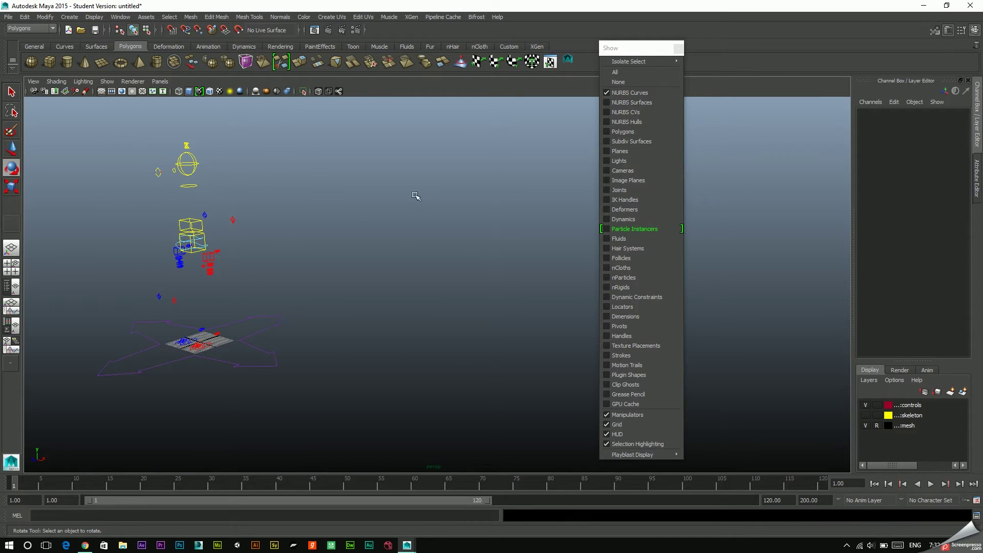
{"action": "mouse_move", "coordinate": [628, 62]}
{"action": "left_click", "coordinate": [675, 49]}
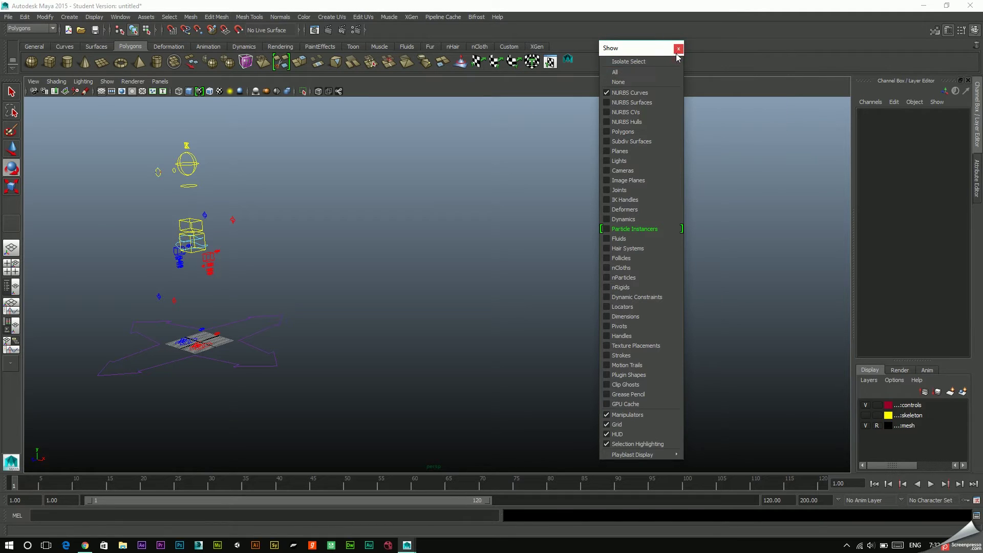
{"action": "left_click", "coordinate": [678, 49]}
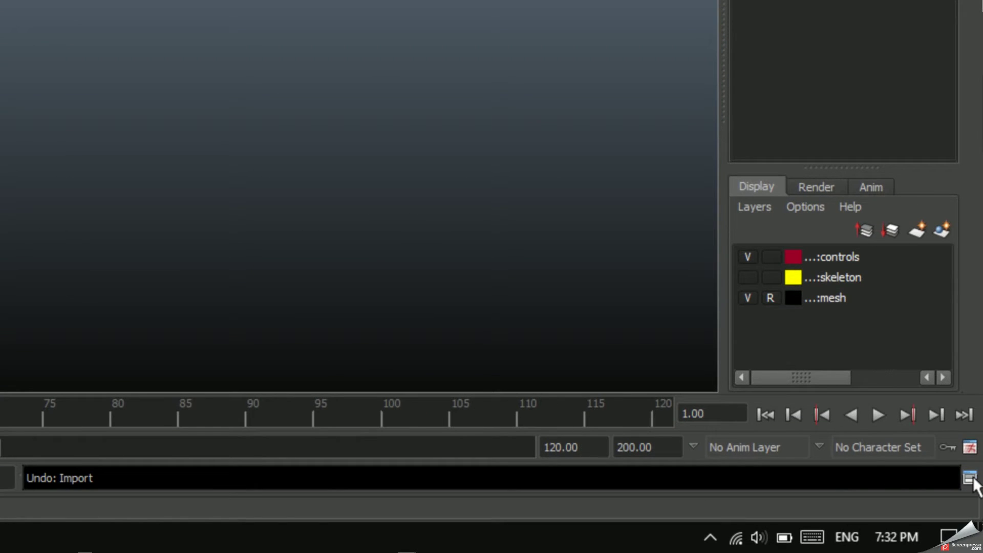
Step: Open the Script Editor and empty its log with Edit > Clear History
{"action": "left_click", "coordinate": [969, 478]}
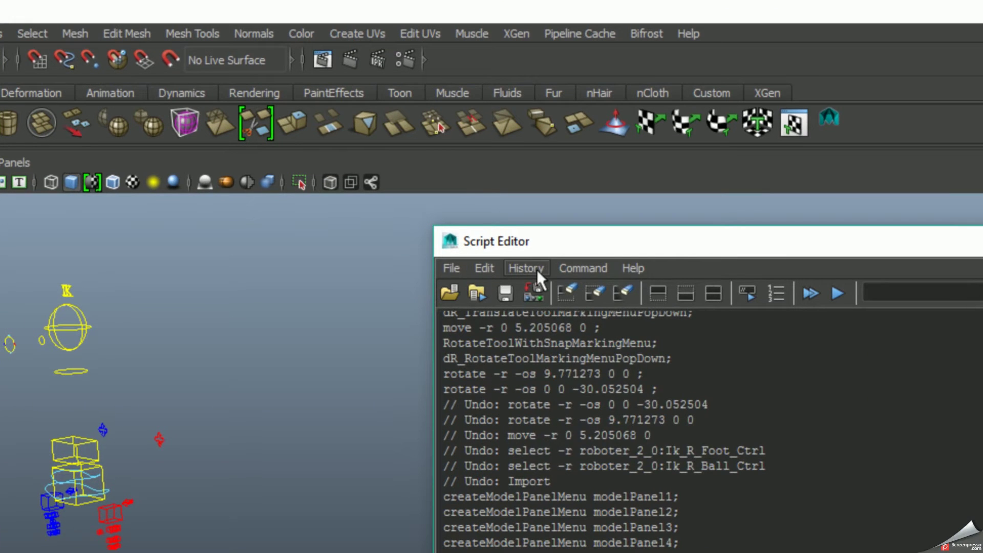
{"action": "left_click", "coordinate": [421, 134]}
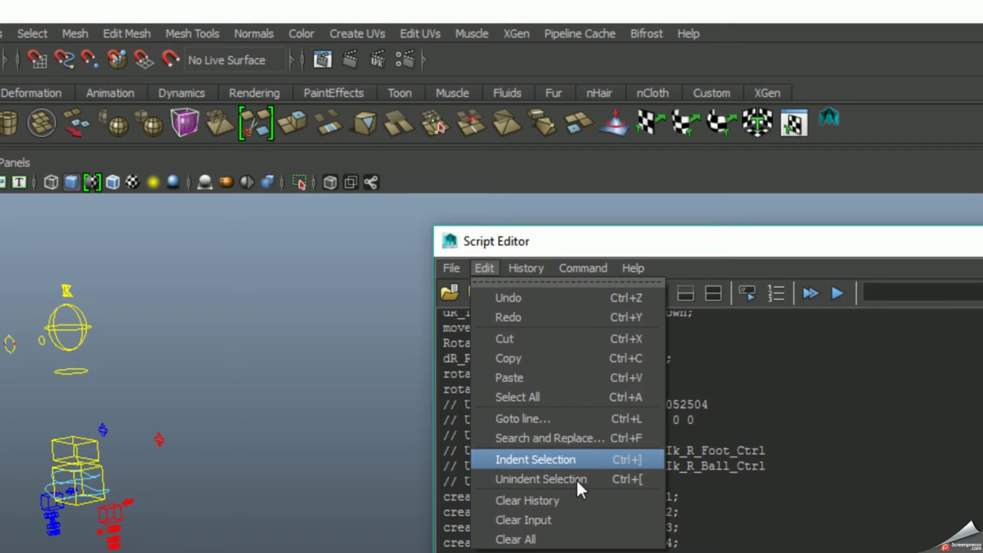
{"action": "left_click", "coordinate": [566, 500]}
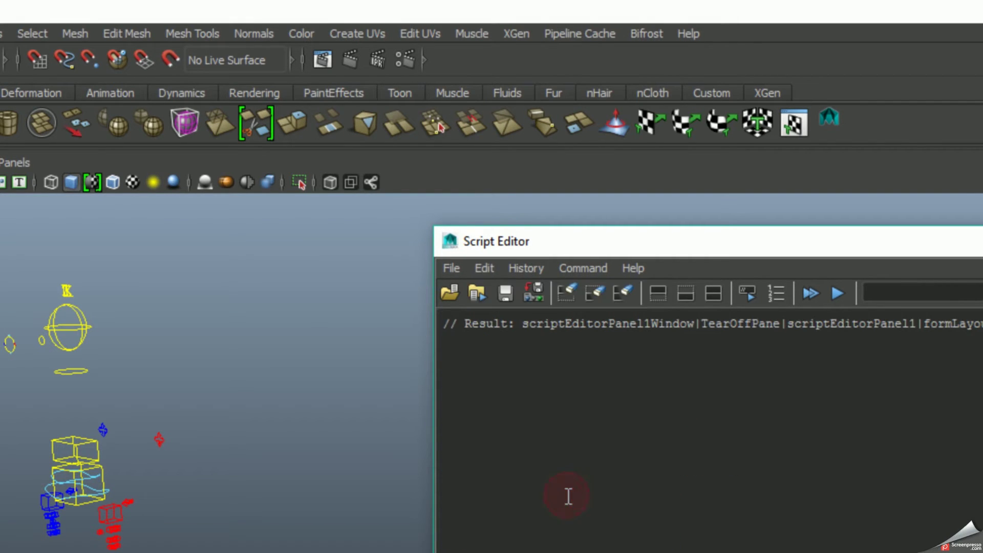
{"action": "key", "text": "ctrl+z"}
{"action": "key", "text": "ctrl+z"}
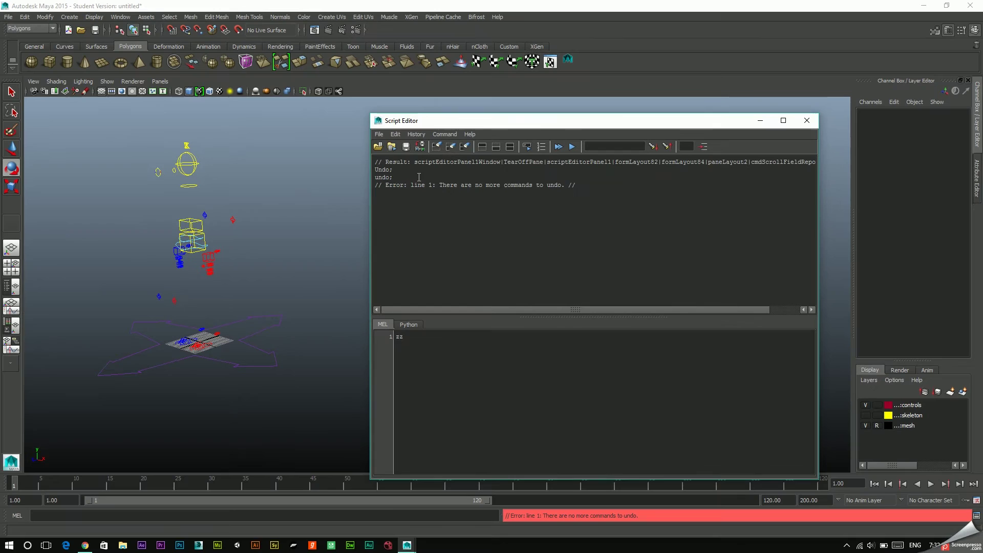
{"action": "left_click", "coordinate": [395, 135]}
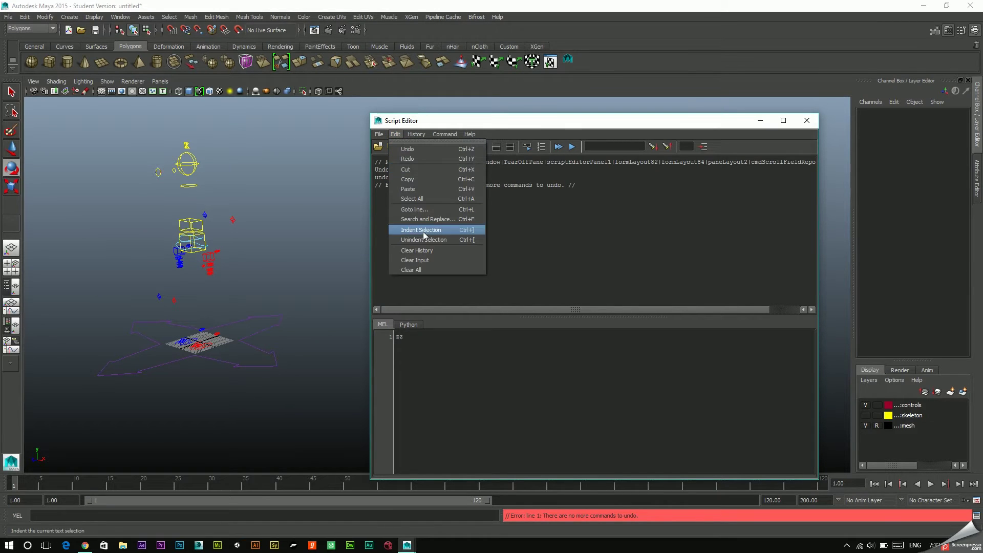
{"action": "left_click", "coordinate": [422, 253]}
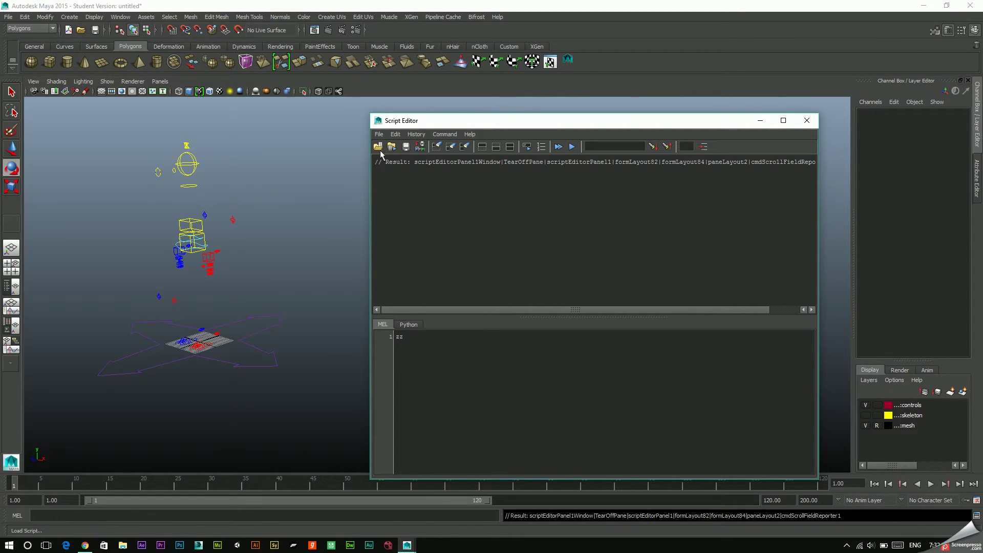
{"action": "left_click", "coordinate": [395, 134]}
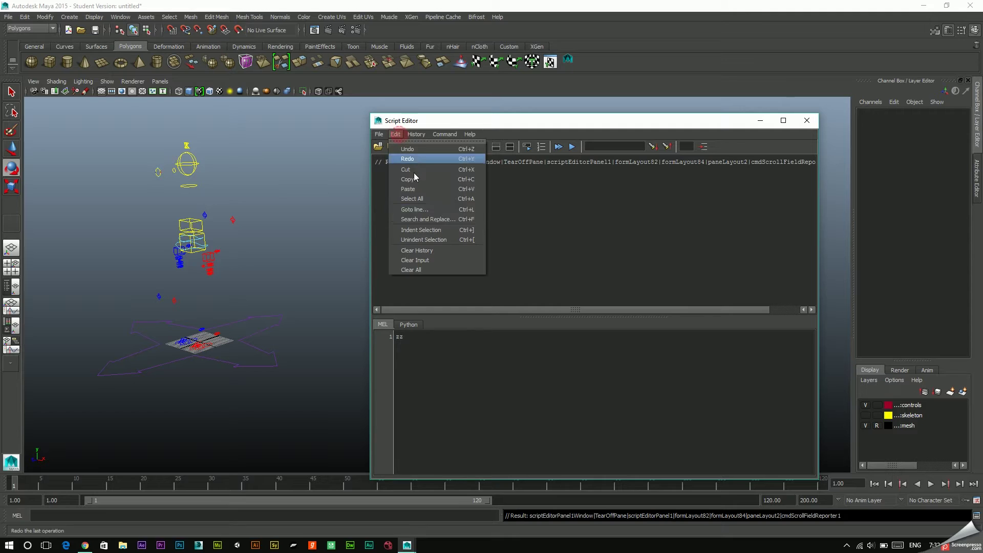
{"action": "left_click", "coordinate": [417, 251]}
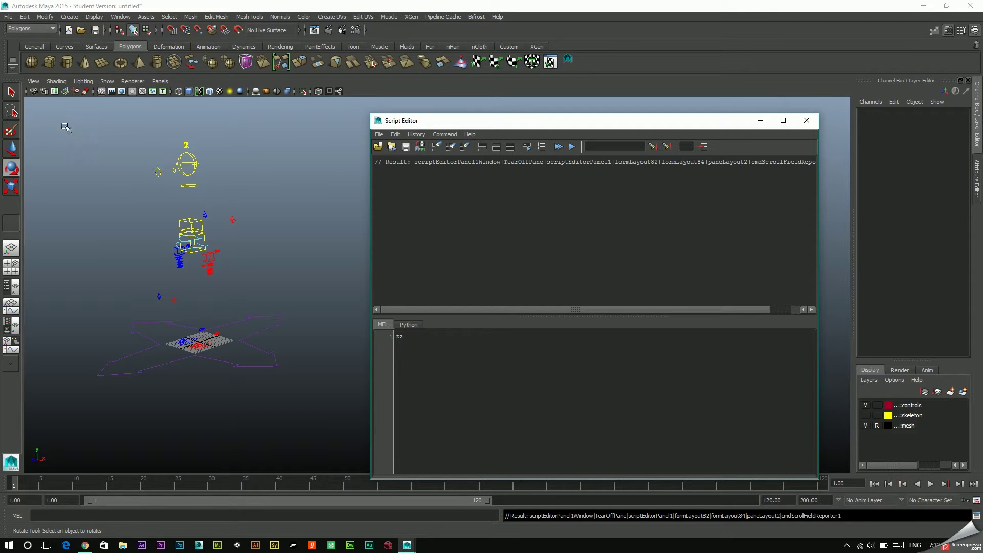
Step: Select all controls and drag the logged selection command onto the Polygons shelf as MEL
{"action": "left_click_drag", "start_coordinate": [47, 118], "coordinate": [332, 414]}
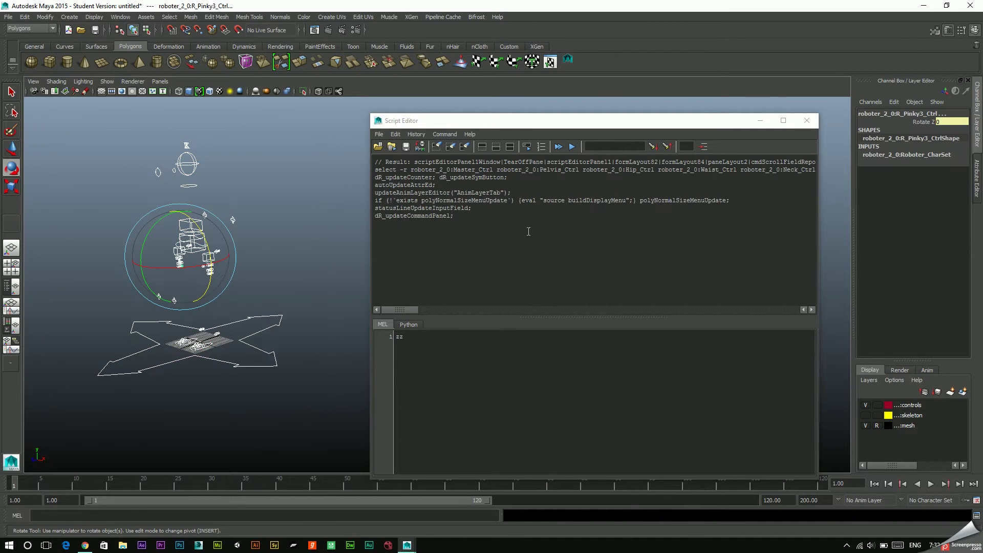
{"action": "left_click", "coordinate": [513, 232]}
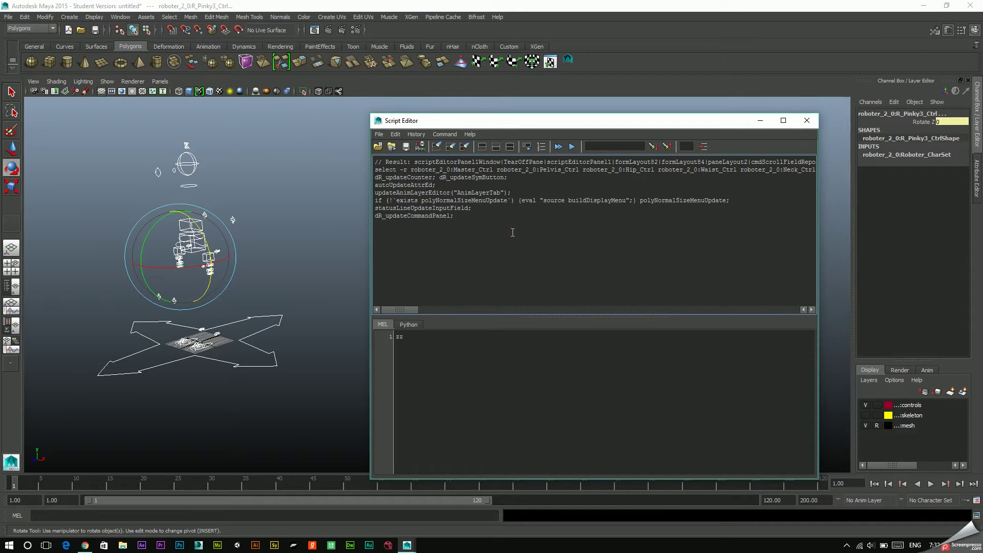
{"action": "left_click_drag", "start_coordinate": [513, 232], "coordinate": [355, 156]}
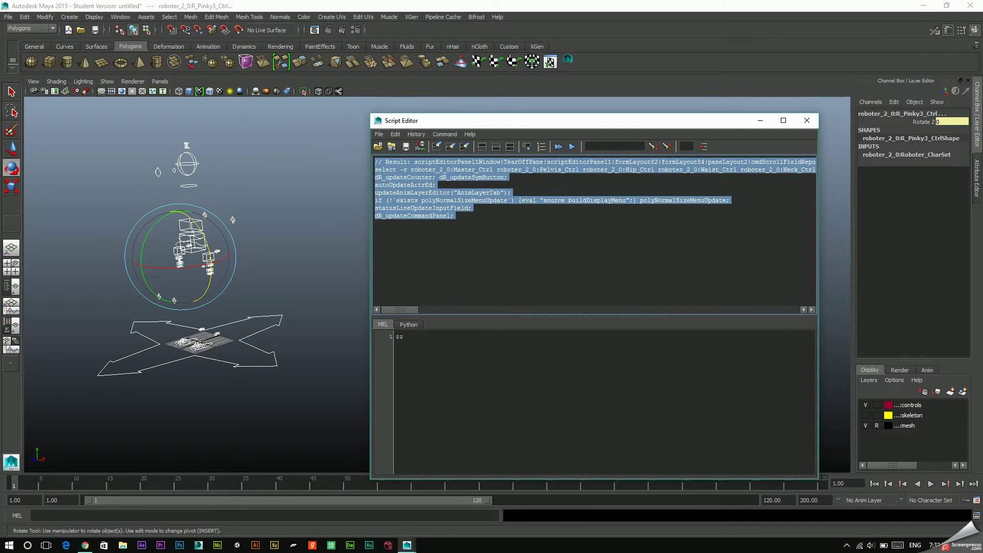
{"action": "left_click_drag", "start_coordinate": [407, 185], "coordinate": [593, 80]}
{"action": "left_click_drag", "start_coordinate": [590, 58], "coordinate": [592, 60]}
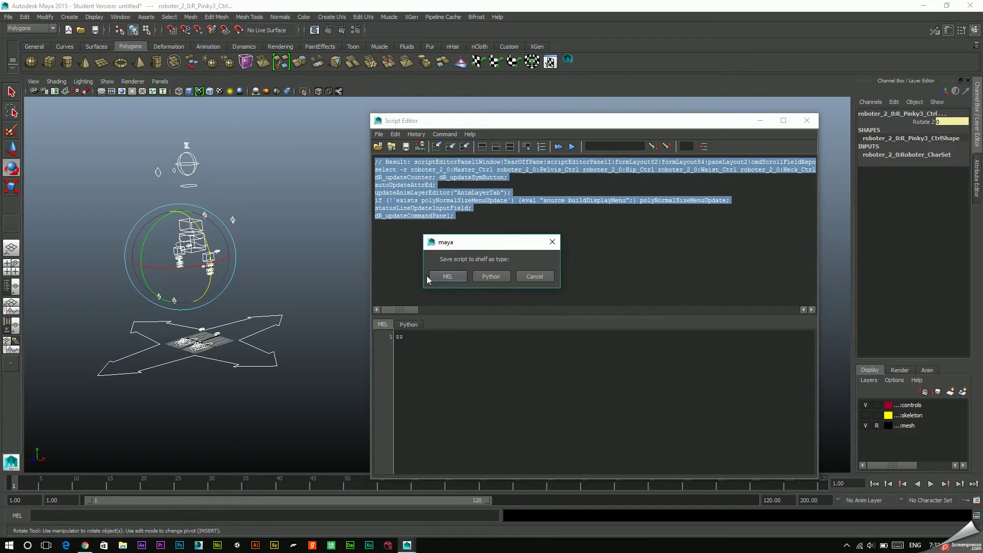
{"action": "left_click", "coordinate": [457, 278]}
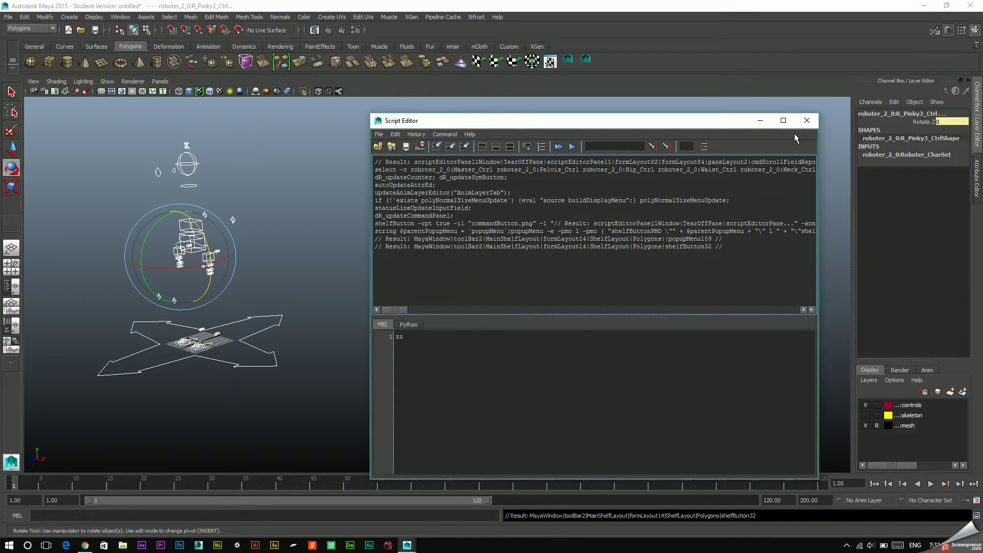
Step: Close the Script Editor and set the viewport Show menu to All to reveal the robot
{"action": "left_click", "coordinate": [807, 123]}
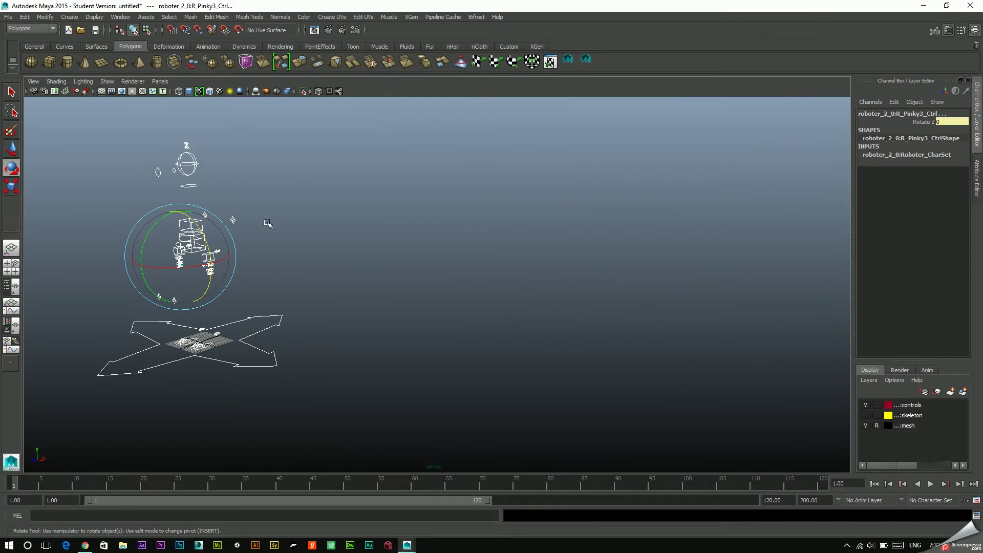
{"action": "left_click", "coordinate": [108, 82]}
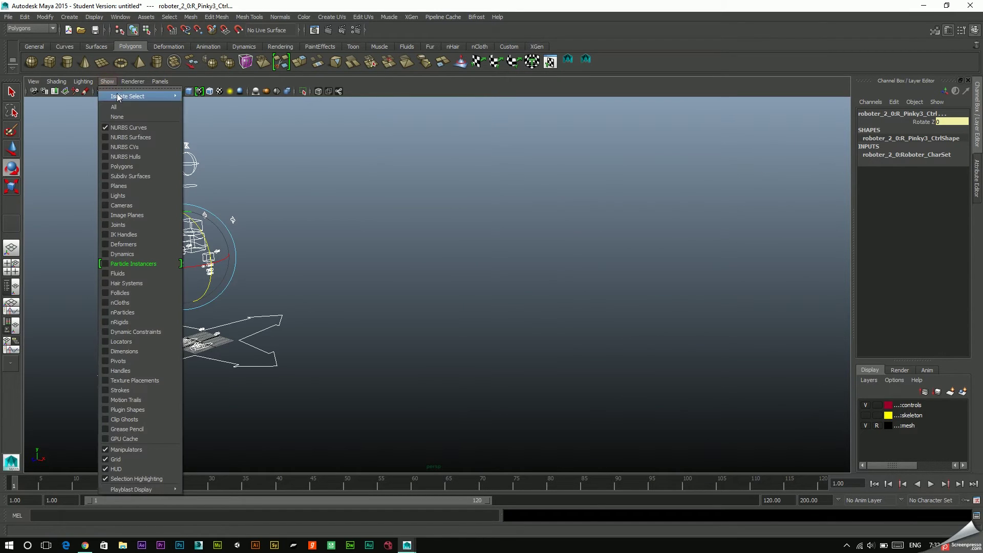
{"action": "left_click", "coordinate": [120, 110]}
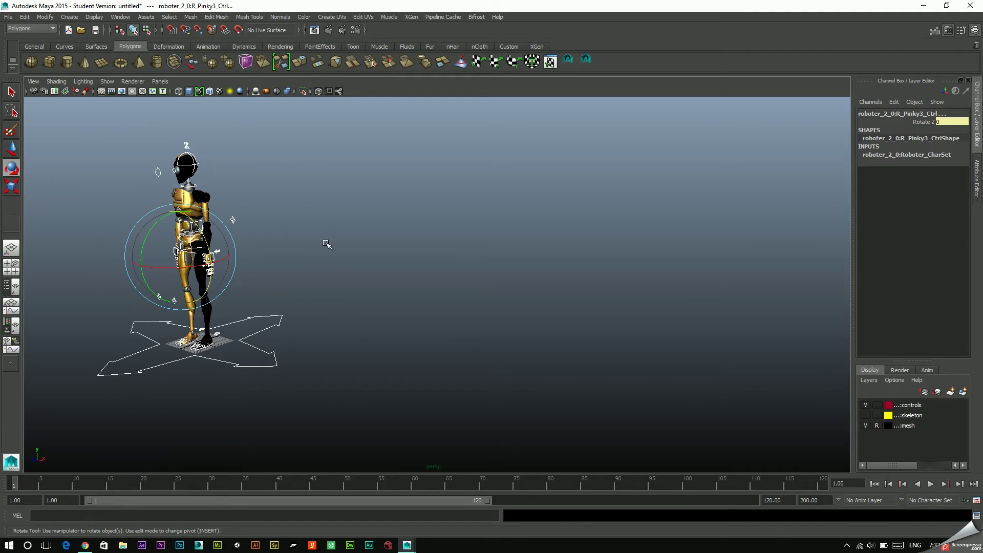
{"action": "middle_click_drag", "start_coordinate": [275, 241], "coordinate": [484, 253], "text": "alt"}
{"action": "scroll", "coordinate": [484, 253], "scroll_direction": "up", "scroll_amount": 3}
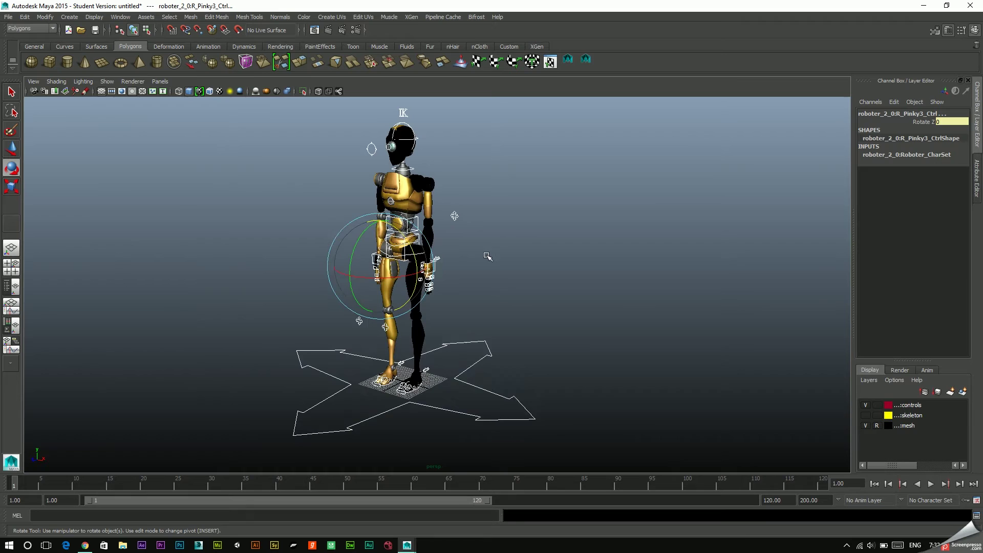
Step: Select Waist_Ctrl, then test the new shelf button selecting every control, and deselect
{"action": "left_click", "coordinate": [572, 227]}
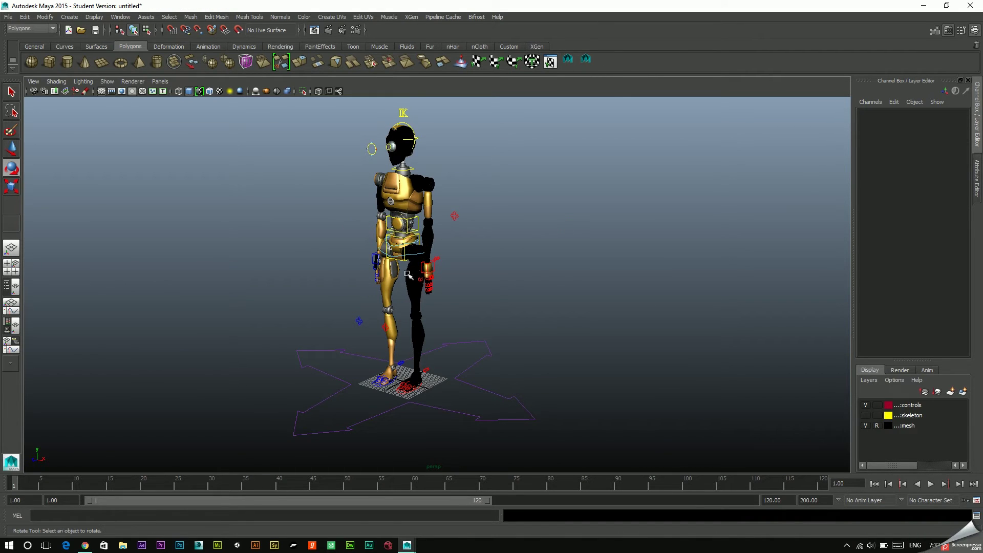
{"action": "left_click", "coordinate": [388, 230]}
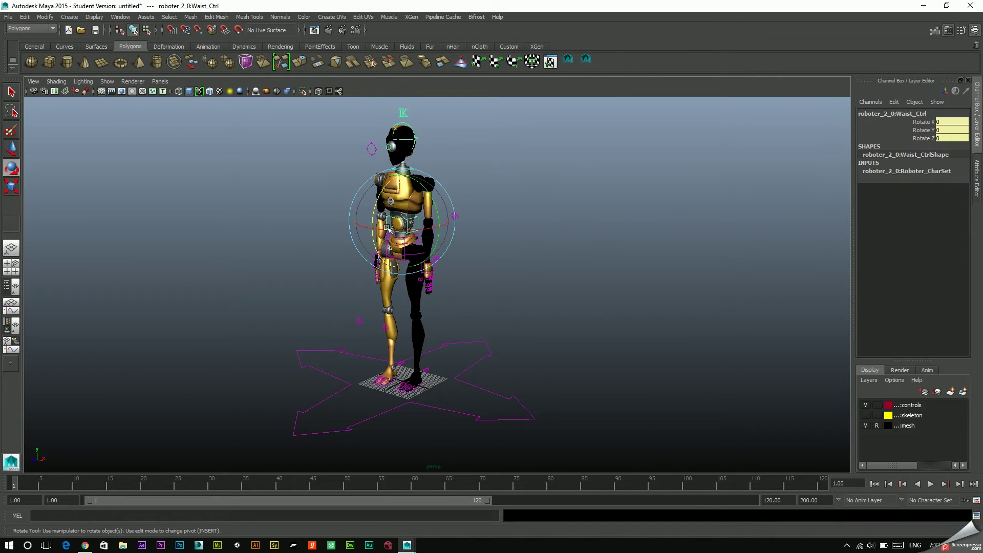
{"action": "left_click", "coordinate": [419, 201]}
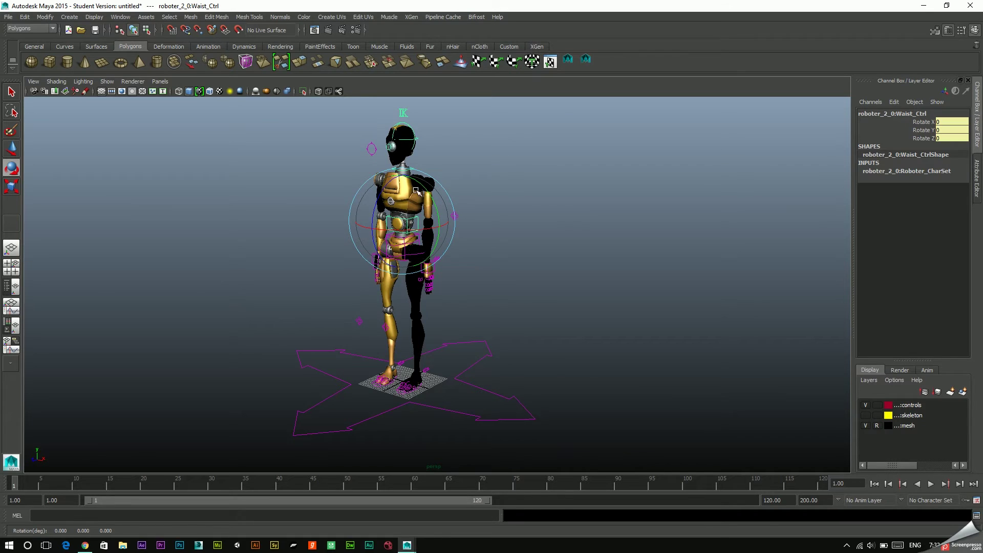
{"action": "left_click", "coordinate": [585, 203]}
{"action": "left_click", "coordinate": [589, 61]}
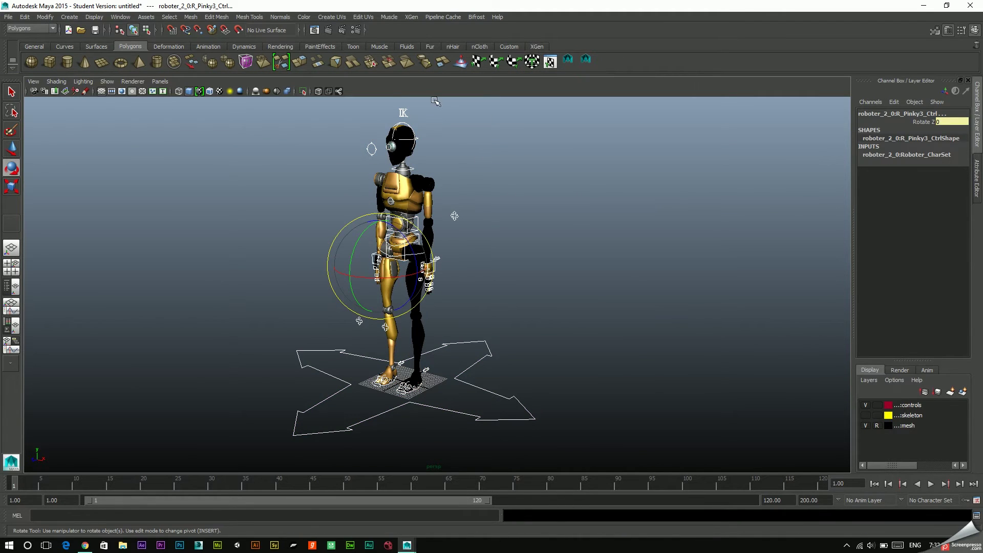
{"action": "left_click", "coordinate": [569, 293]}
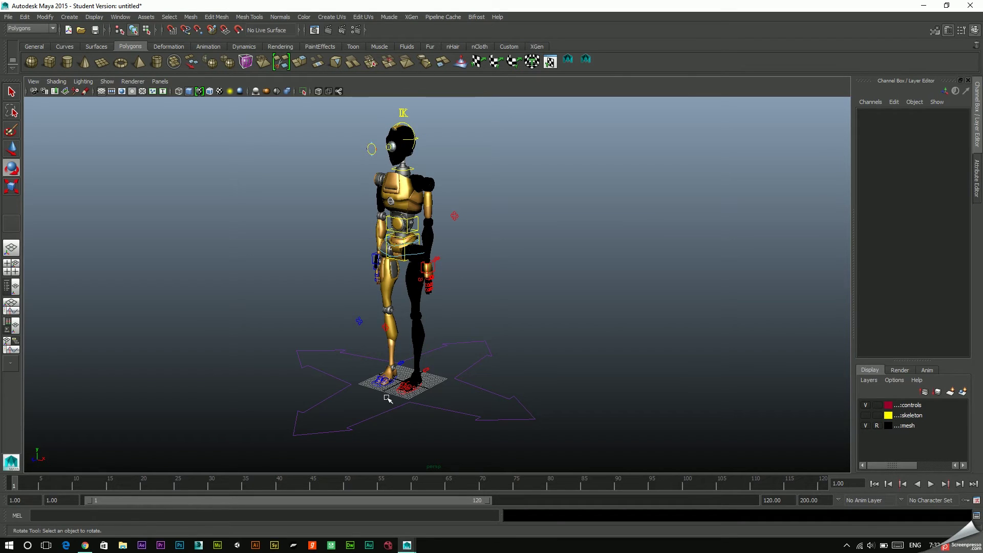
{"action": "scroll", "coordinate": [386, 386], "scroll_direction": "up", "scroll_amount": 2}
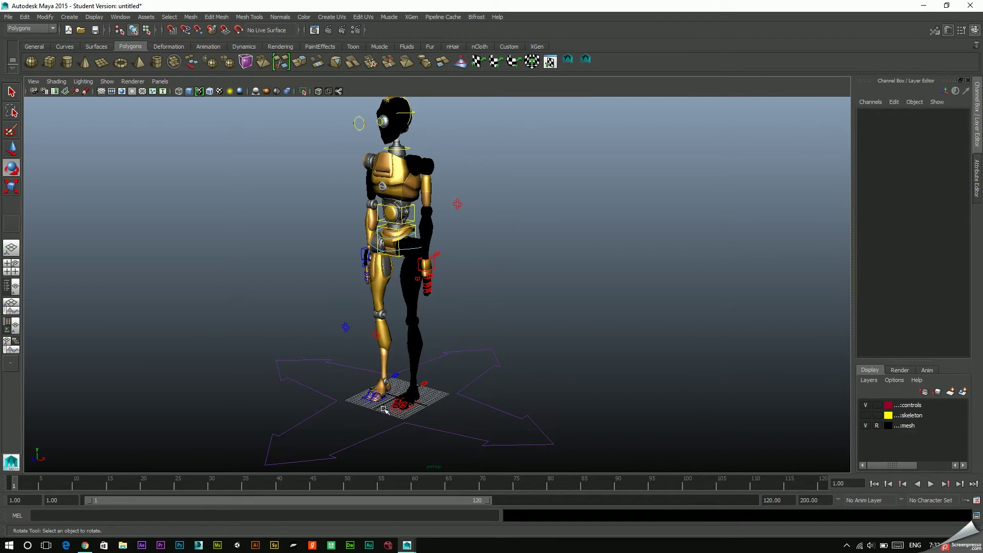
{"action": "scroll", "coordinate": [386, 400], "scroll_direction": "up", "scroll_amount": 2}
{"action": "scroll", "coordinate": [392, 362], "scroll_direction": "up", "scroll_amount": 2}
{"action": "scroll", "coordinate": [405, 302], "scroll_direction": "up", "scroll_amount": 3}
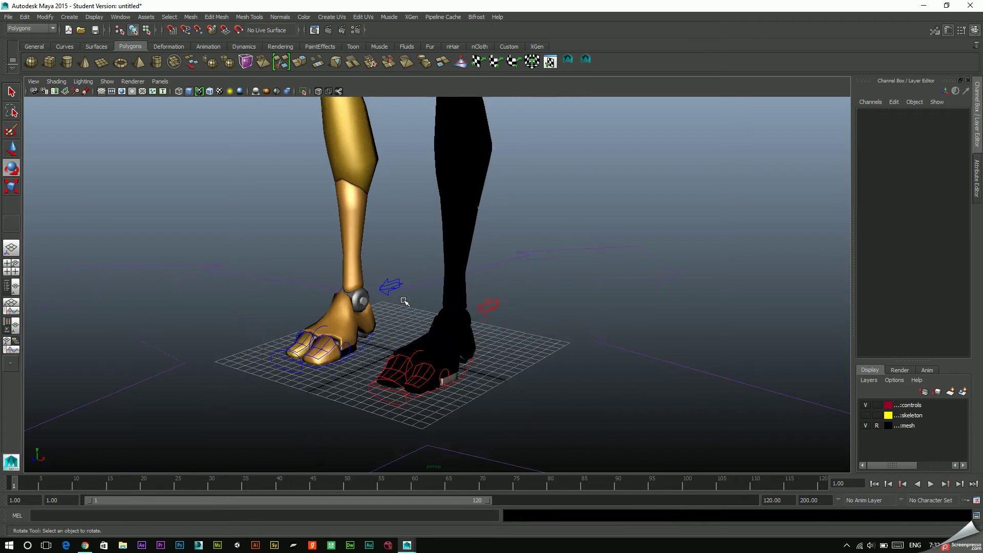
Step: Orbit to the feet, uncheck Grid in the Show menu, and select the right foot IK control
{"action": "mouse_move", "coordinate": [405, 302]}
{"action": "left_mouse_down", "text": "alt"}
{"action": "mouse_move", "coordinate": [416, 257]}
{"action": "mouse_move", "coordinate": [560, 280]}
{"action": "left_mouse_up", "text": "alt"}
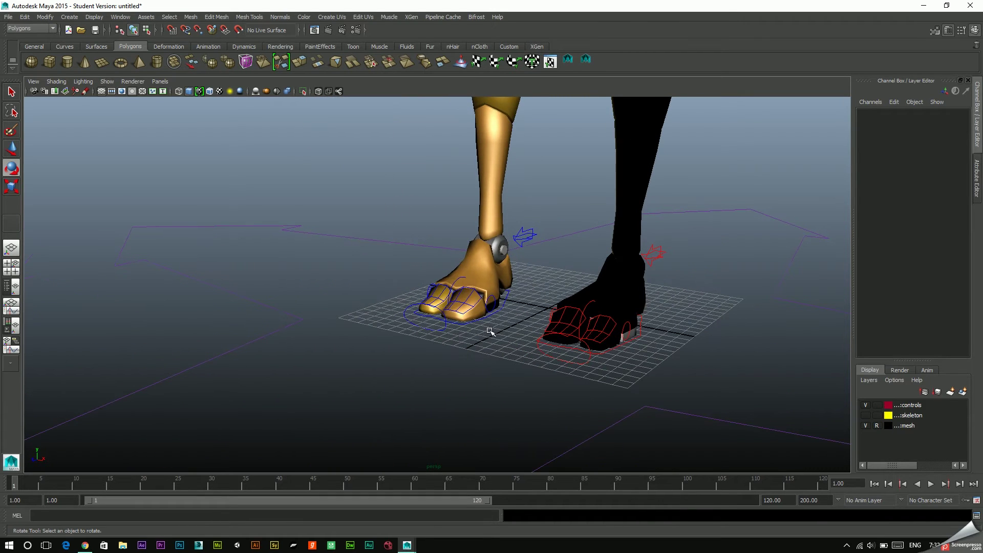
{"action": "left_click_drag", "start_coordinate": [489, 331], "coordinate": [464, 332], "text": "alt"}
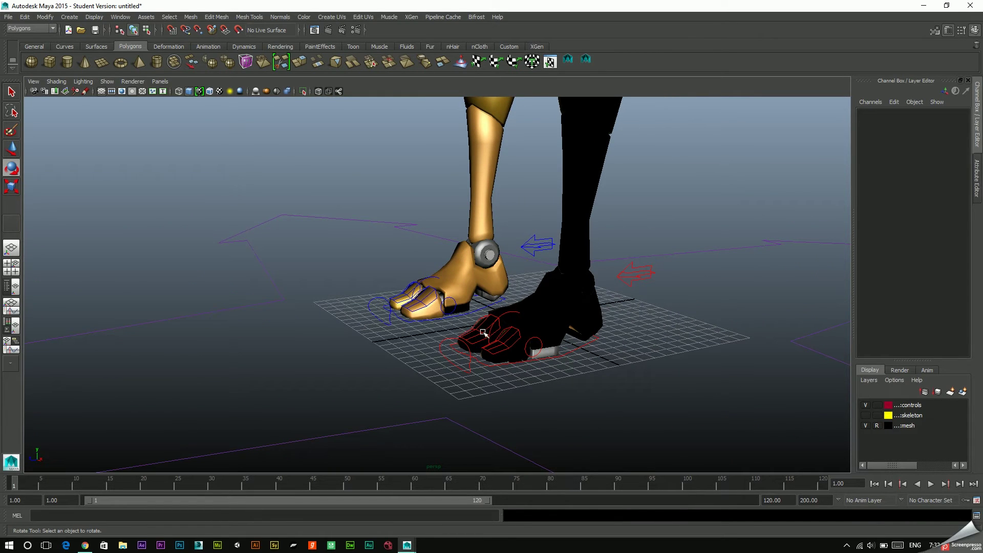
{"action": "left_click", "coordinate": [419, 359]}
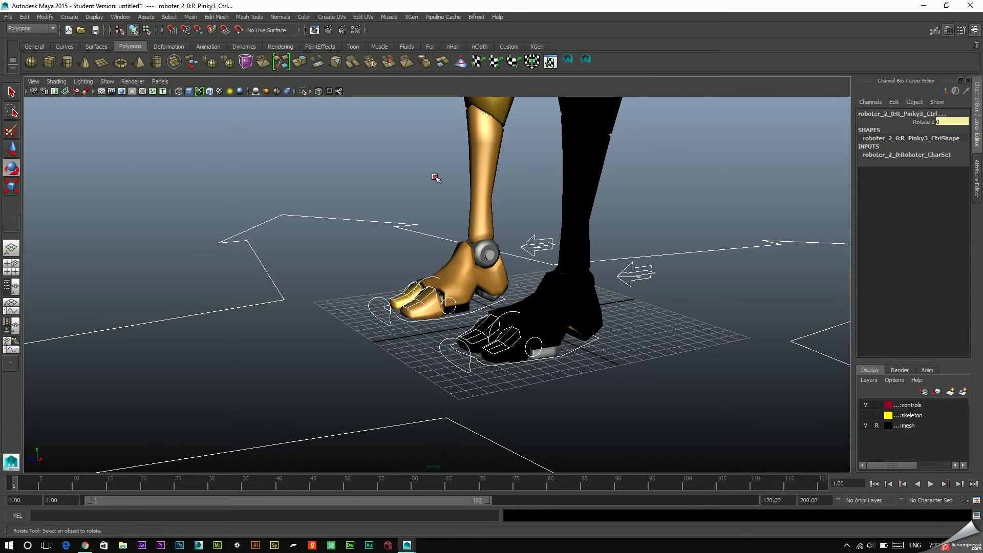
{"action": "left_click", "coordinate": [437, 180]}
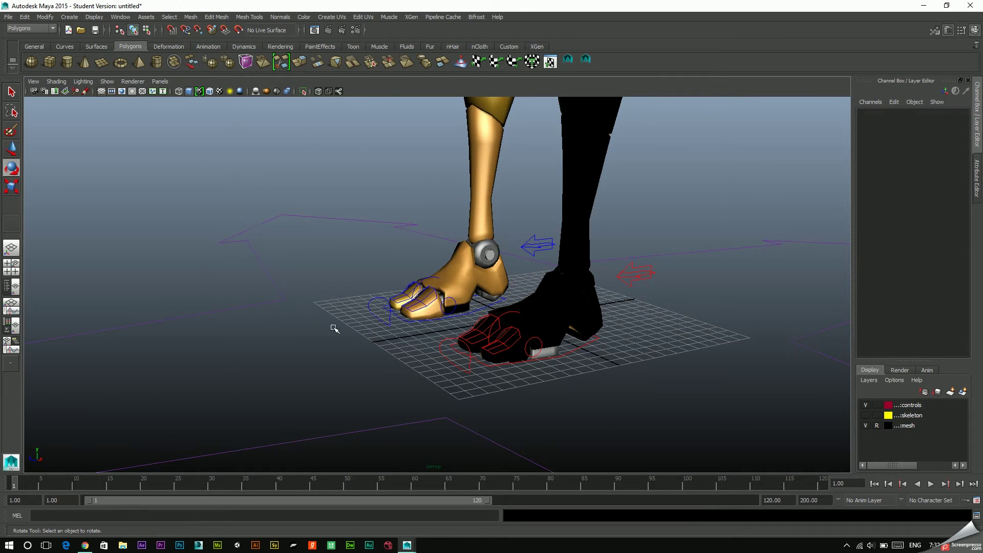
{"action": "left_click", "coordinate": [114, 82]}
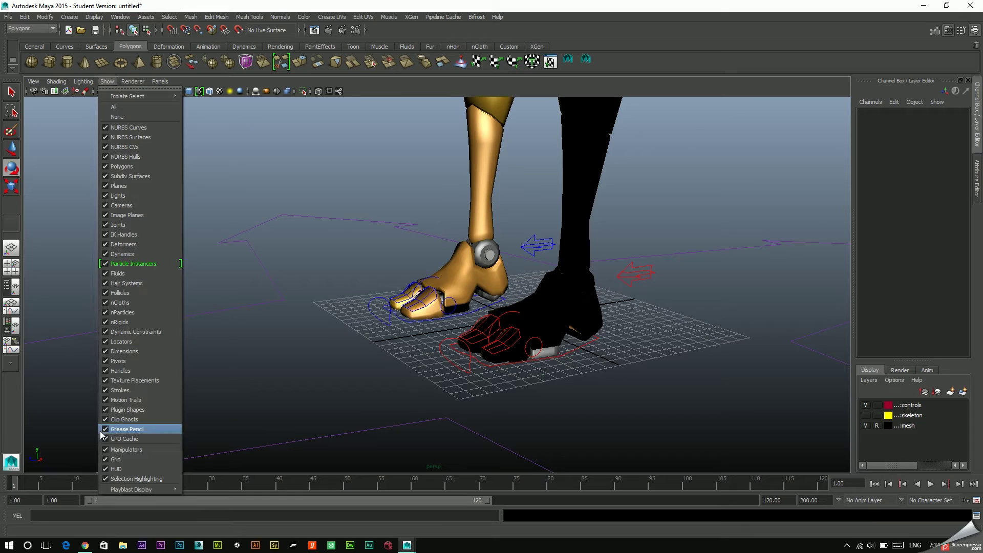
{"action": "left_click", "coordinate": [107, 459]}
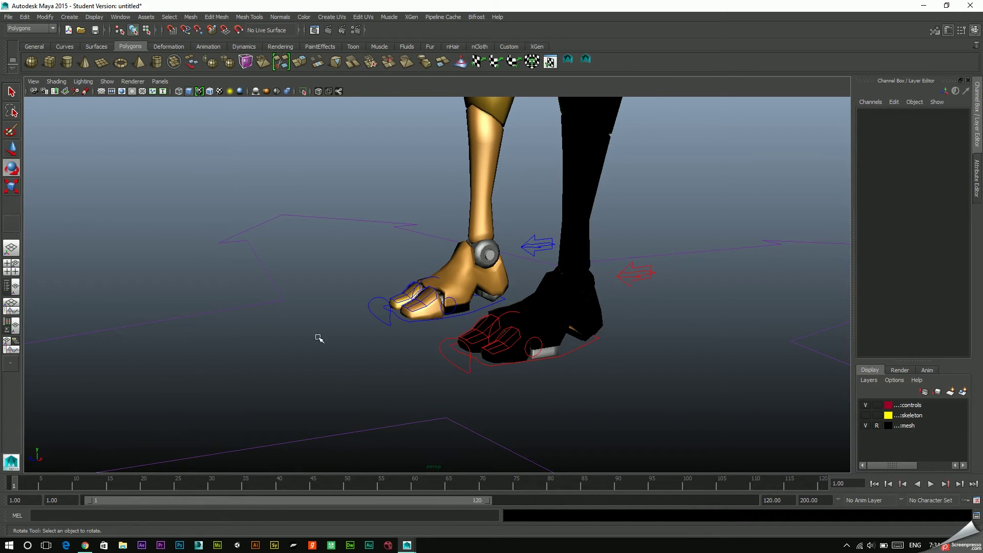
{"action": "left_click", "coordinate": [460, 317]}
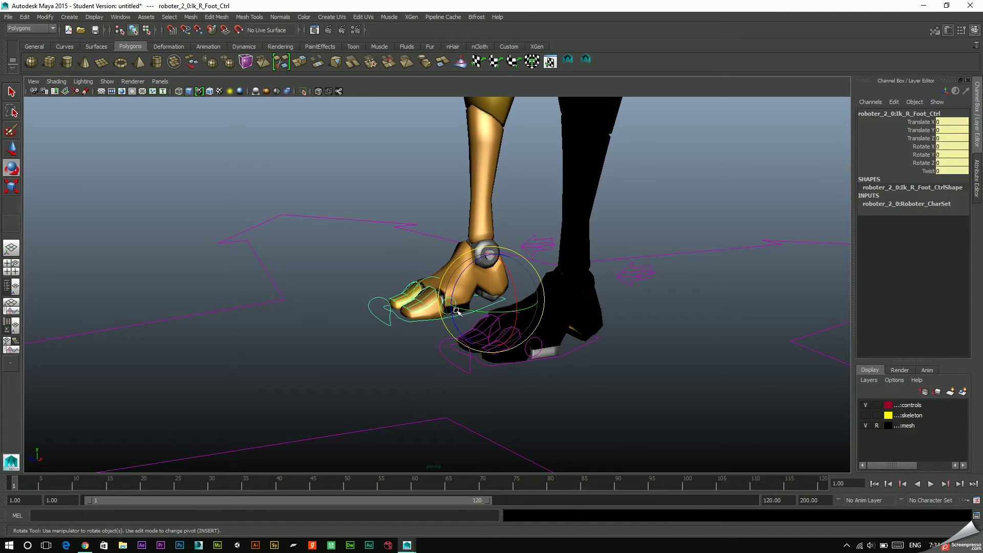
{"action": "key", "text": "w"}
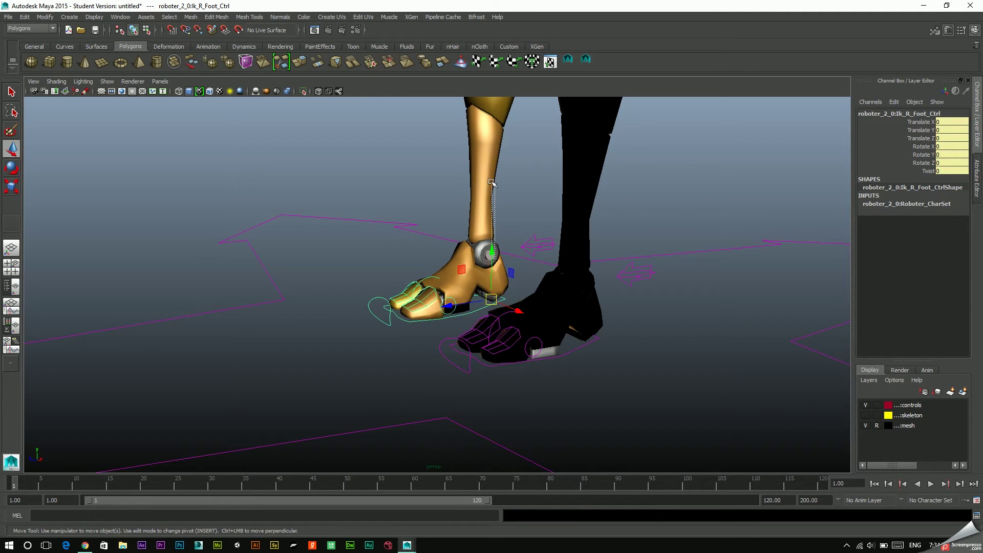
{"action": "left_click", "coordinate": [491, 258]}
{"action": "left_click", "coordinate": [473, 314]}
{"action": "left_click", "coordinate": [490, 260]}
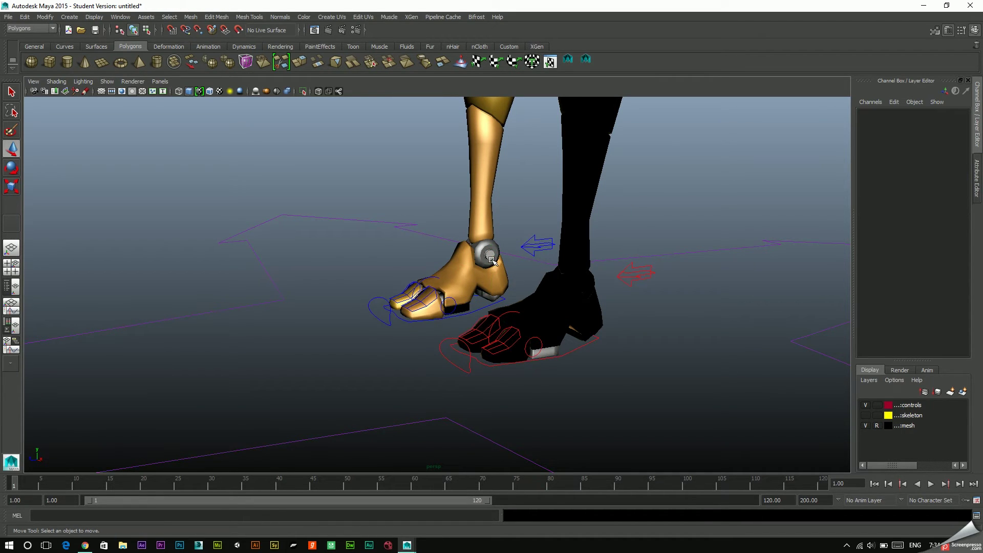
{"action": "left_click", "coordinate": [465, 319]}
{"action": "mouse_move", "coordinate": [491, 262]}
{"action": "left_mouse_down"}
{"action": "mouse_move", "coordinate": [488, 178]}
{"action": "mouse_move", "coordinate": [490, 206]}
{"action": "left_mouse_up"}
{"action": "middle_click_drag", "start_coordinate": [489, 206], "coordinate": [490, 224], "text": "alt"}
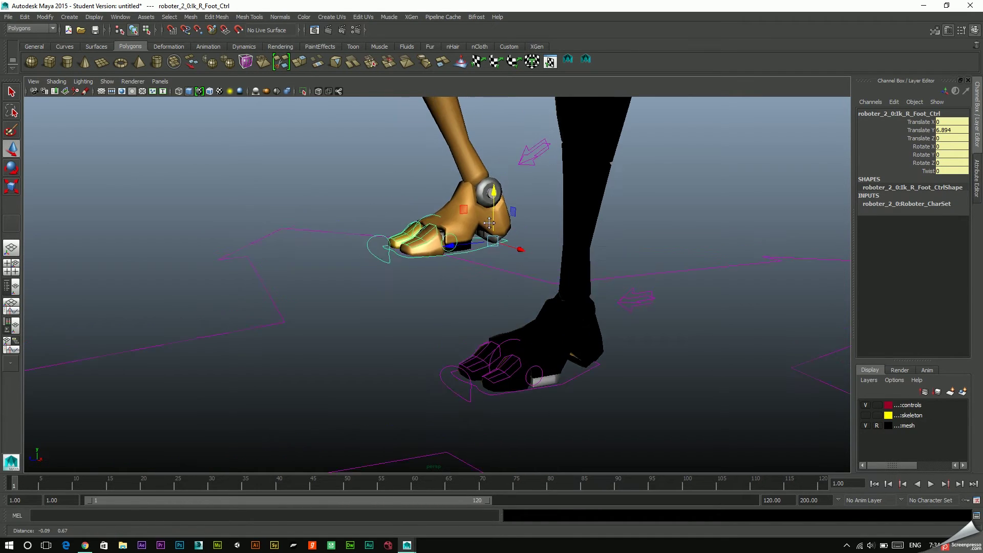
{"action": "scroll", "coordinate": [489, 223], "scroll_direction": "down", "scroll_amount": 2}
{"action": "scroll", "coordinate": [476, 242], "scroll_direction": "down", "scroll_amount": 1}
{"action": "scroll", "coordinate": [464, 262], "scroll_direction": "down", "scroll_amount": 1}
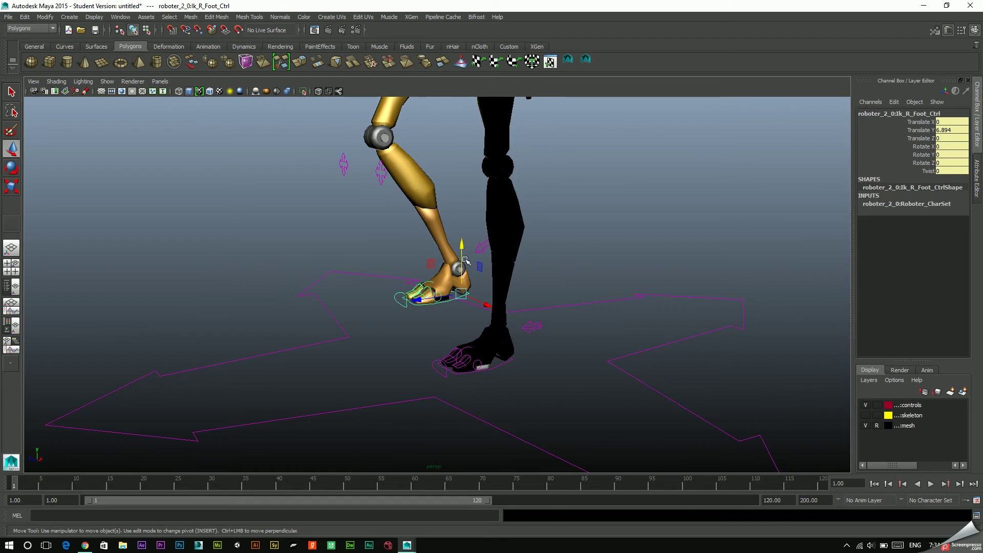
{"action": "mouse_move", "coordinate": [460, 255]}
{"action": "left_mouse_down"}
{"action": "mouse_move", "coordinate": [483, 358]}
{"action": "mouse_move", "coordinate": [512, 303]}
{"action": "left_mouse_up"}
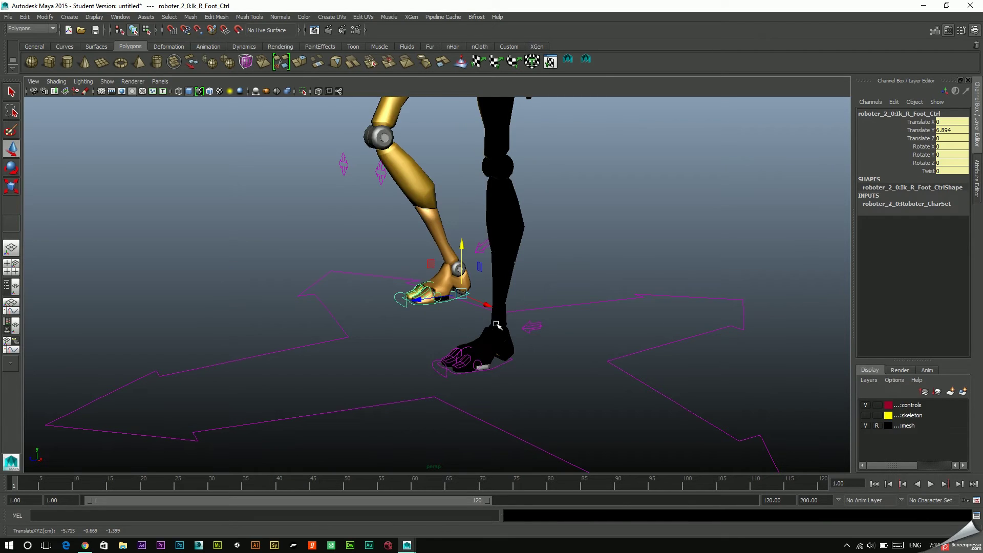
{"action": "left_click_drag", "start_coordinate": [512, 304], "coordinate": [496, 324]}
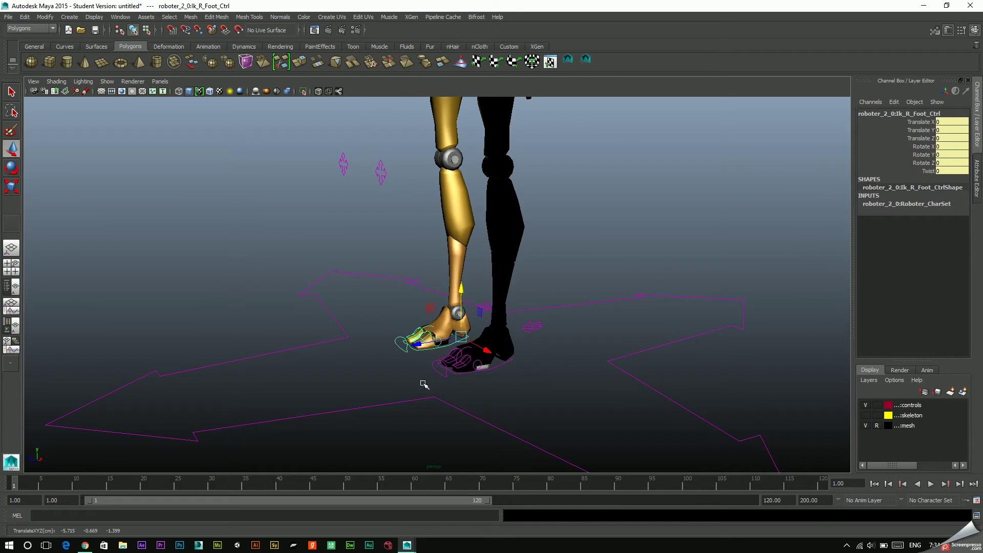
{"action": "left_click", "coordinate": [376, 406]}
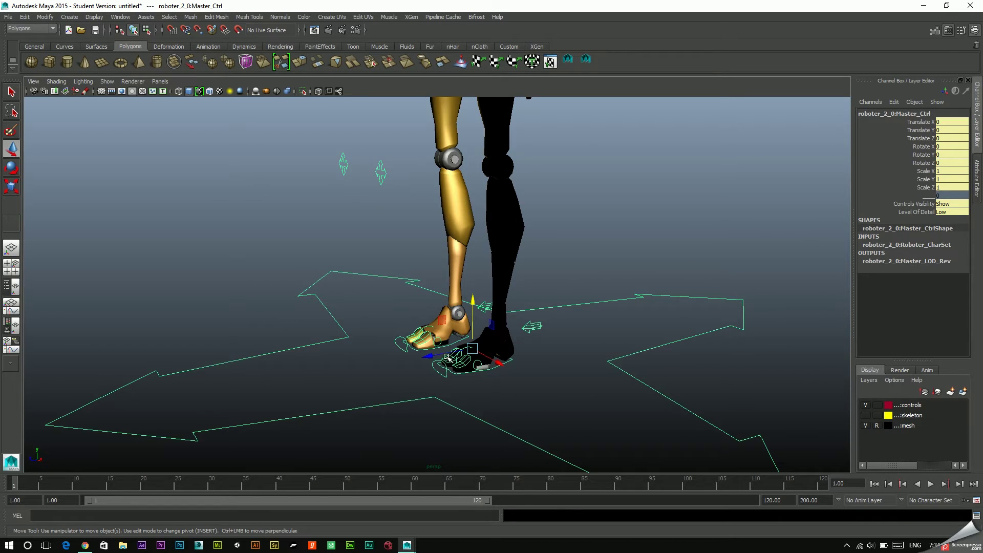
{"action": "mouse_move", "coordinate": [449, 349]}
{"action": "left_mouse_down"}
{"action": "mouse_move", "coordinate": [367, 395]}
{"action": "mouse_move", "coordinate": [478, 384]}
{"action": "mouse_move", "coordinate": [461, 372]}
{"action": "left_mouse_up"}
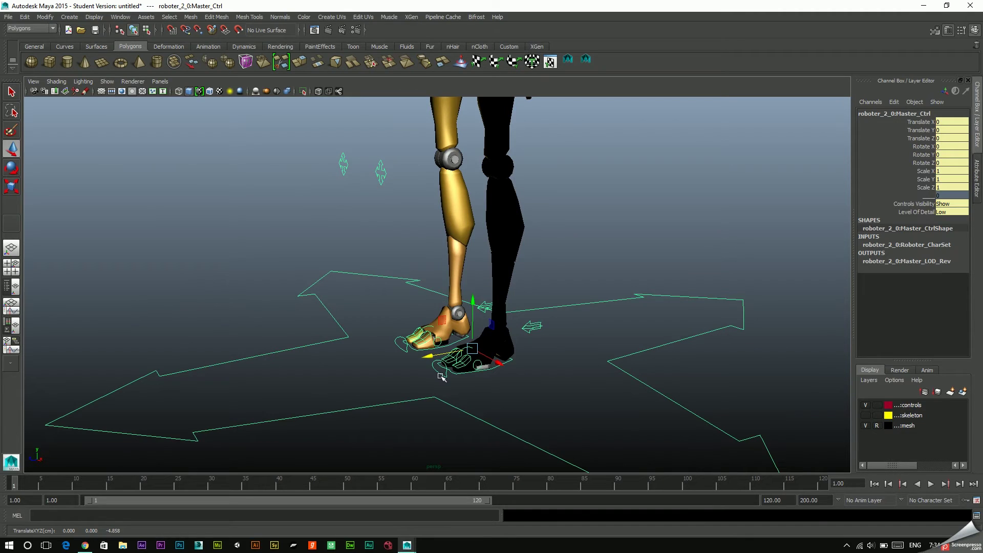
{"action": "scroll", "coordinate": [403, 377], "scroll_direction": "up", "scroll_amount": 1}
{"action": "scroll", "coordinate": [404, 377], "scroll_direction": "up", "scroll_amount": 1}
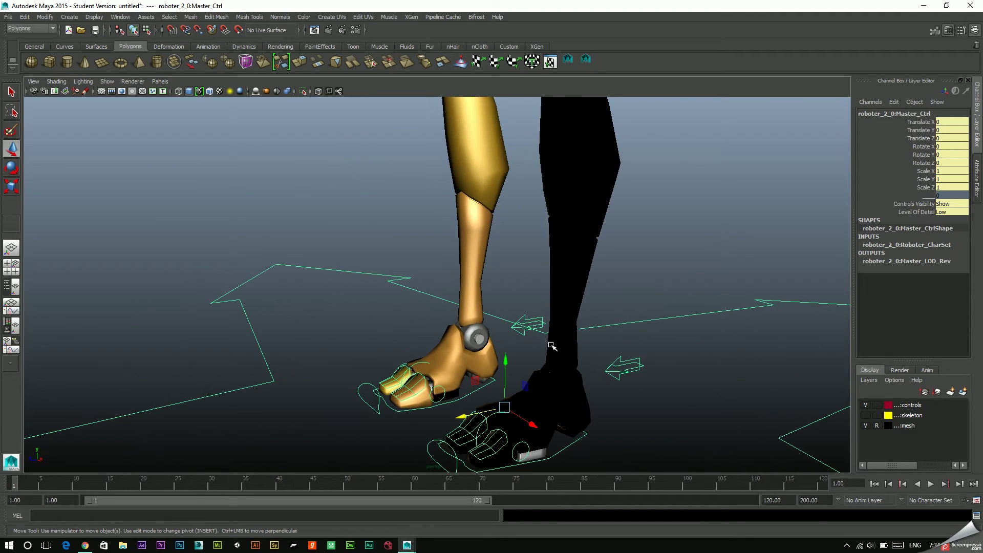
{"action": "scroll", "coordinate": [538, 373], "scroll_direction": "up", "scroll_amount": 1}
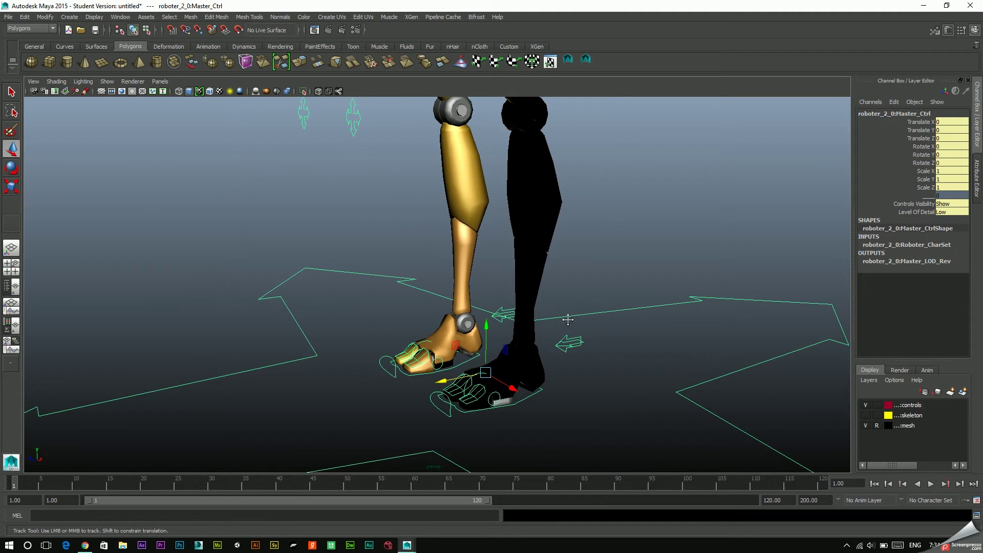
{"action": "mouse_move", "coordinate": [559, 332]}
{"action": "middle_mouse_down", "text": "alt"}
{"action": "mouse_move", "coordinate": [600, 293]}
{"action": "mouse_move", "coordinate": [551, 322]}
{"action": "middle_mouse_up", "text": "alt"}
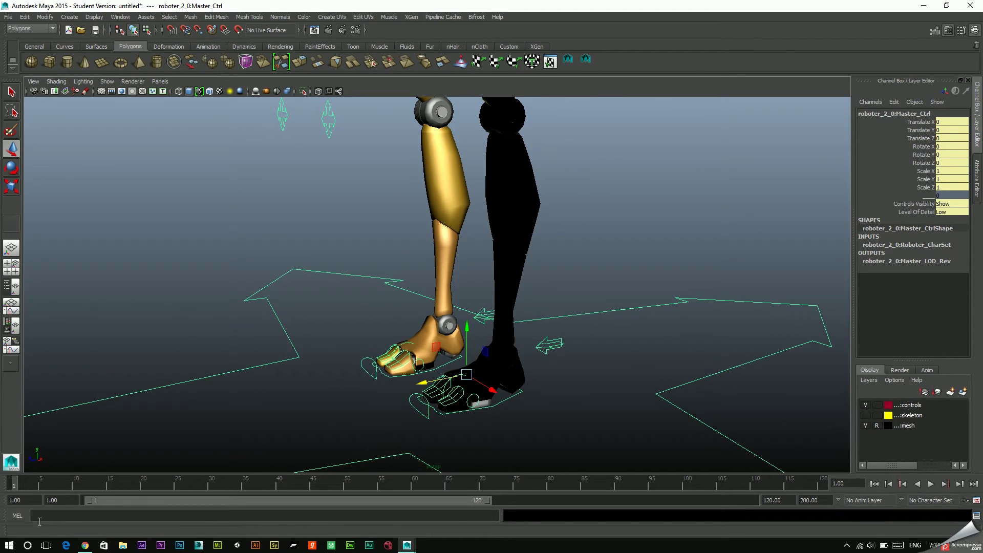
{"action": "key", "text": "alt+v"}
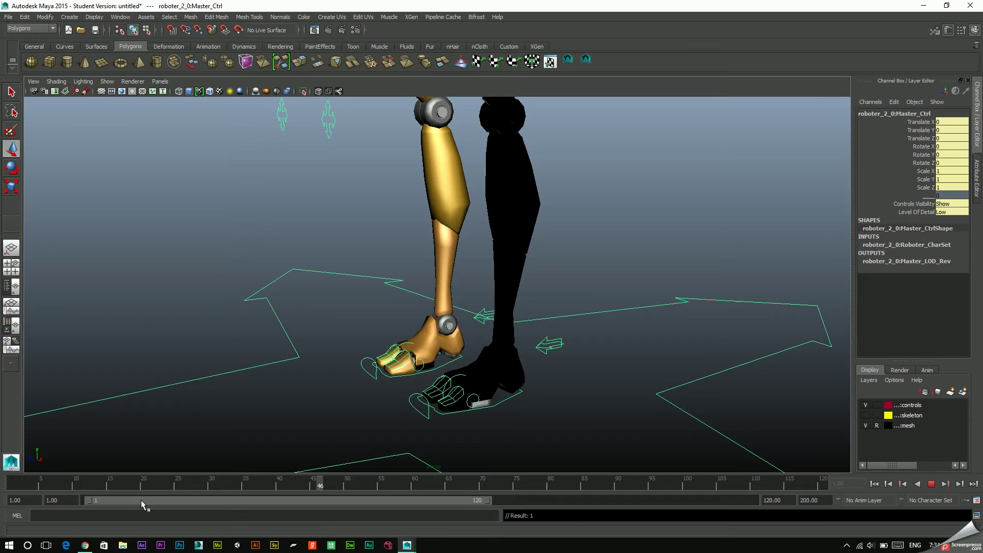
{"action": "key", "text": "alt+shift+v"}
{"action": "key", "text": "w"}
{"action": "left_click", "coordinate": [425, 378]}
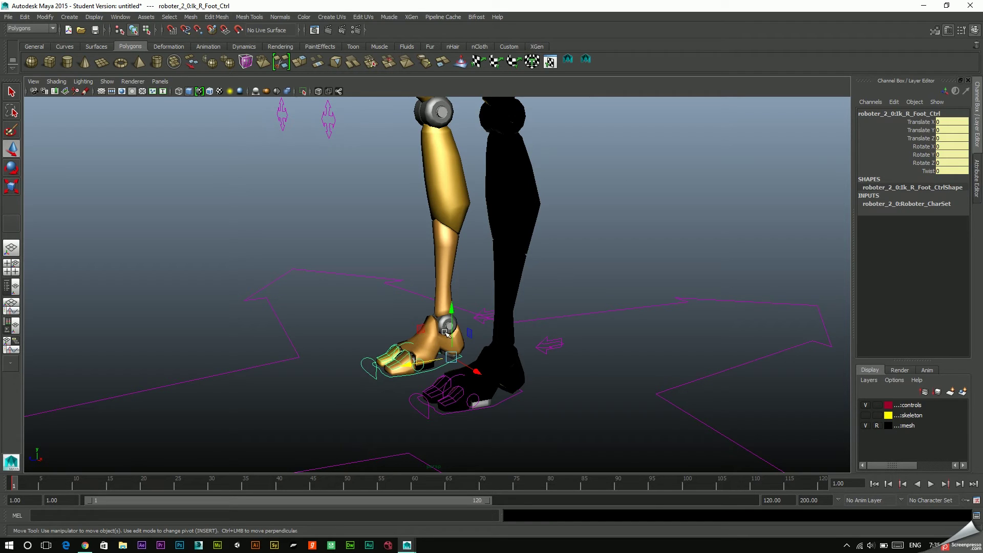
{"action": "mouse_move", "coordinate": [453, 312]}
{"action": "left_mouse_down"}
{"action": "mouse_move", "coordinate": [449, 234]}
{"action": "mouse_move", "coordinate": [300, 255]}
{"action": "left_mouse_up"}
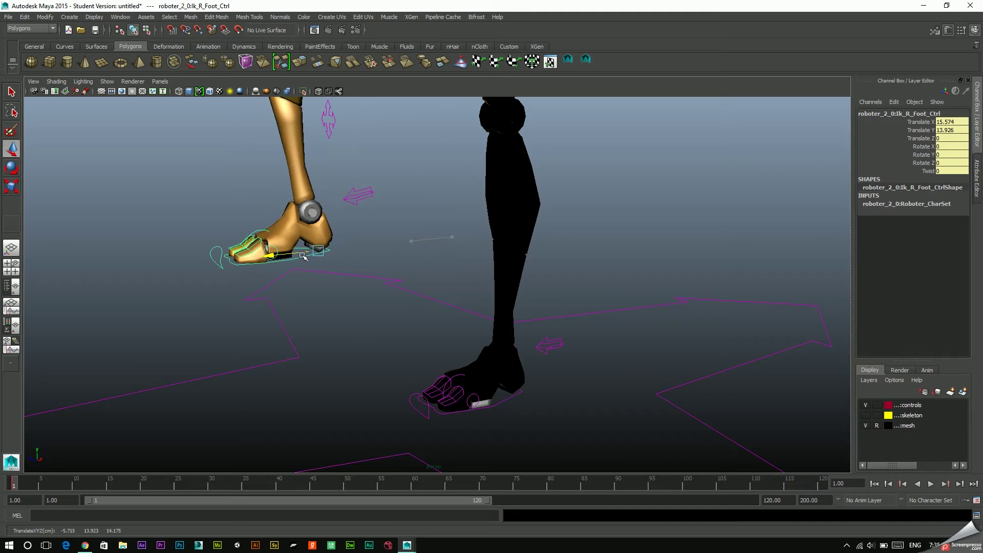
{"action": "key", "text": "alt+v"}
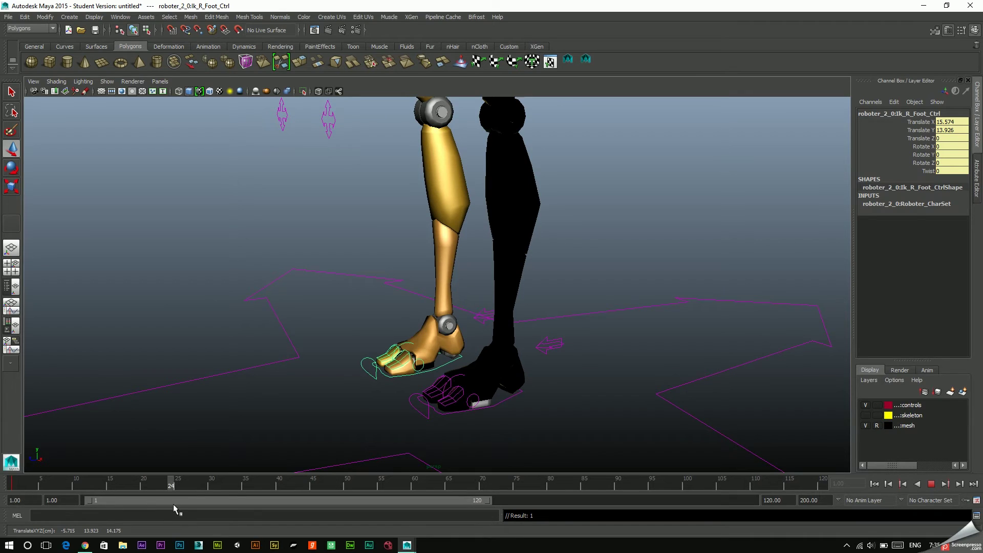
Step: Delete existing timeline keys and key the right foot control at frame 1
{"action": "right_click", "coordinate": [17, 490]}
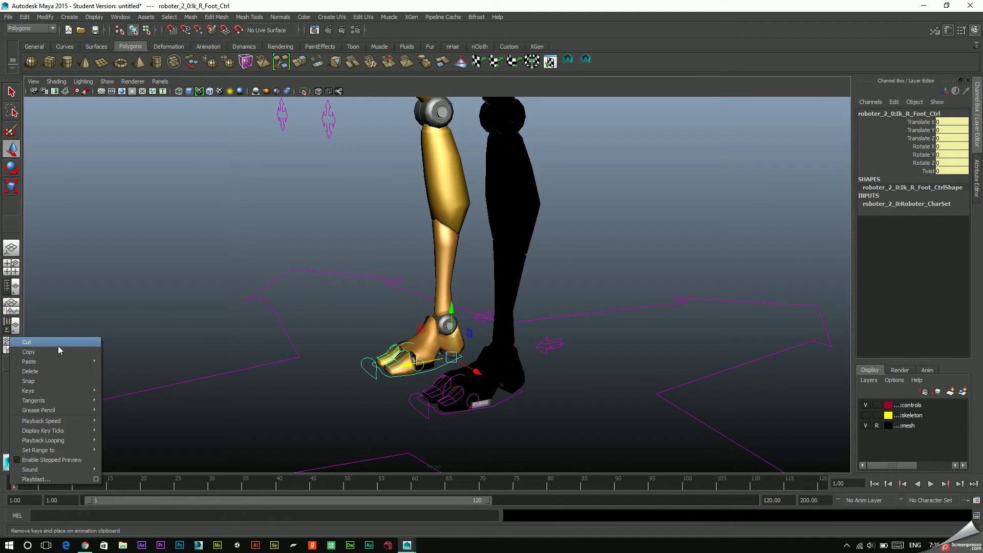
{"action": "left_click", "coordinate": [49, 370]}
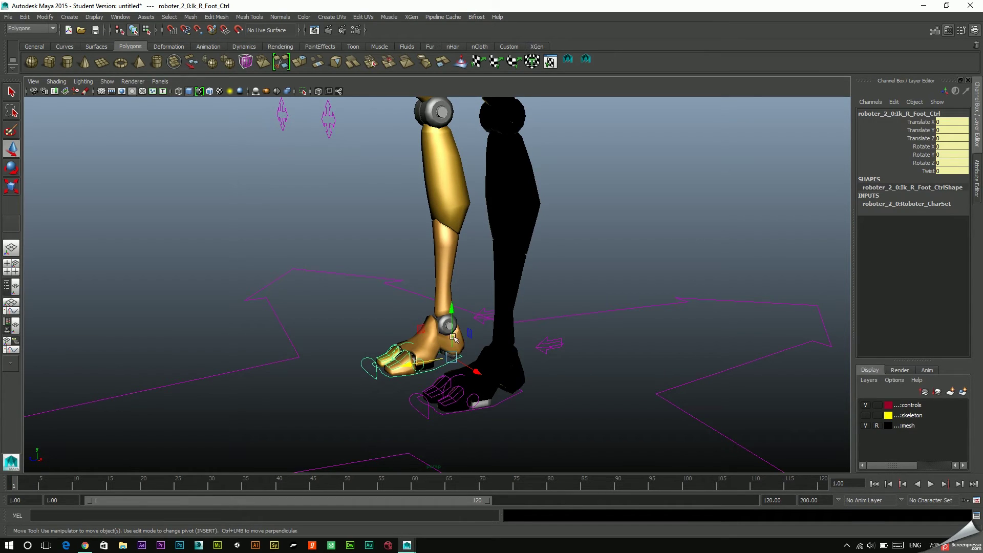
{"action": "key", "text": "s"}
Step: At frame 10, move Ik_R_Foot_Ctrl up to Y 16.423 and forward
{"action": "left_click", "coordinate": [77, 488]}
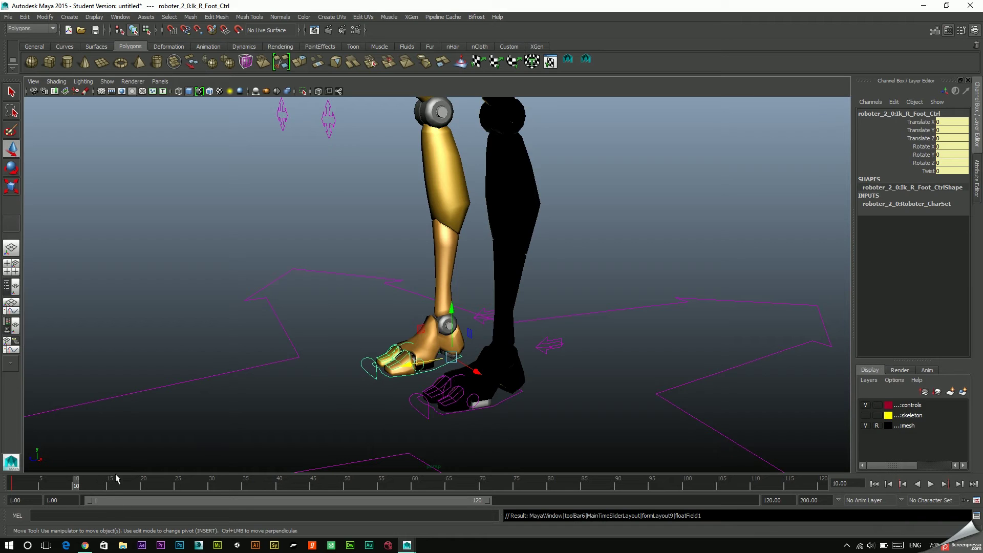
{"action": "left_click_drag", "start_coordinate": [454, 331], "coordinate": [448, 183]}
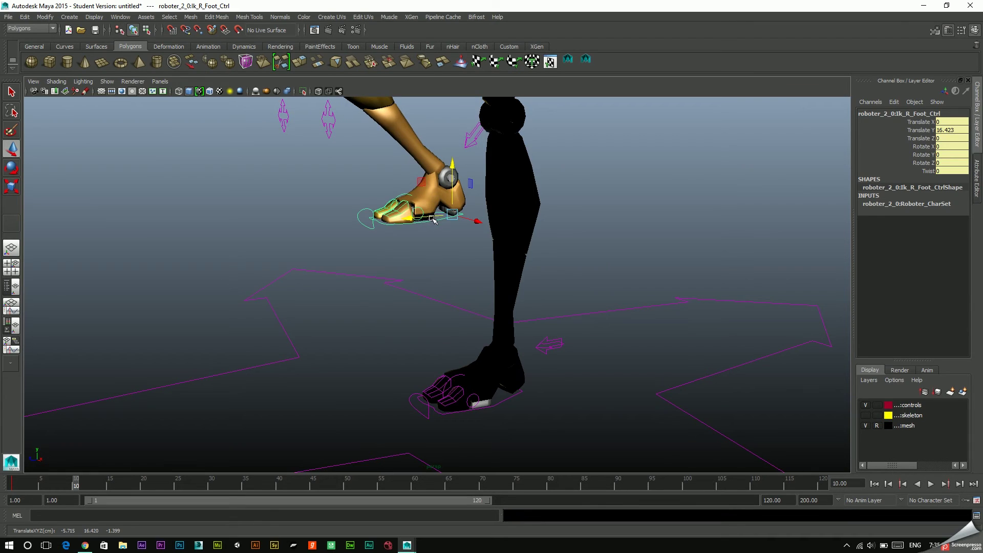
{"action": "left_click_drag", "start_coordinate": [448, 181], "coordinate": [300, 189]}
{"action": "middle_click_drag", "start_coordinate": [284, 264], "coordinate": [270, 266]}
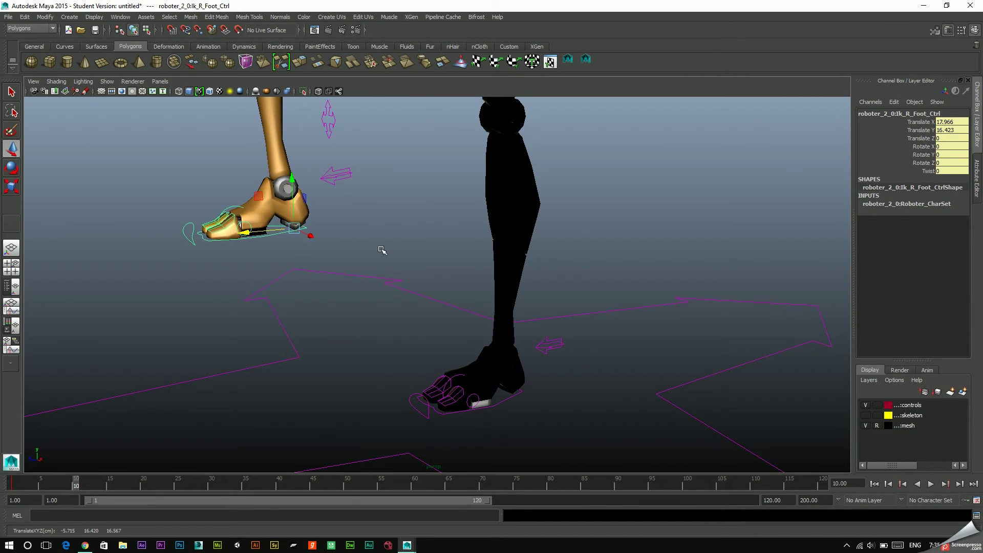
{"action": "scroll", "coordinate": [440, 244], "scroll_direction": "down", "scroll_amount": 3}
{"action": "scroll", "coordinate": [441, 252], "scroll_direction": "down", "scroll_amount": 4}
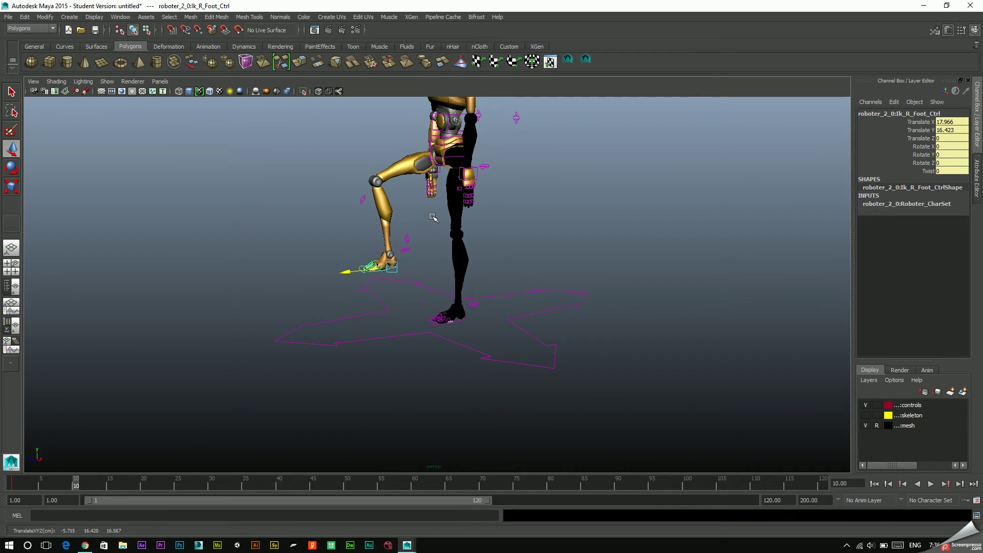
{"action": "middle_click_drag", "start_coordinate": [434, 219], "coordinate": [424, 299], "text": "alt"}
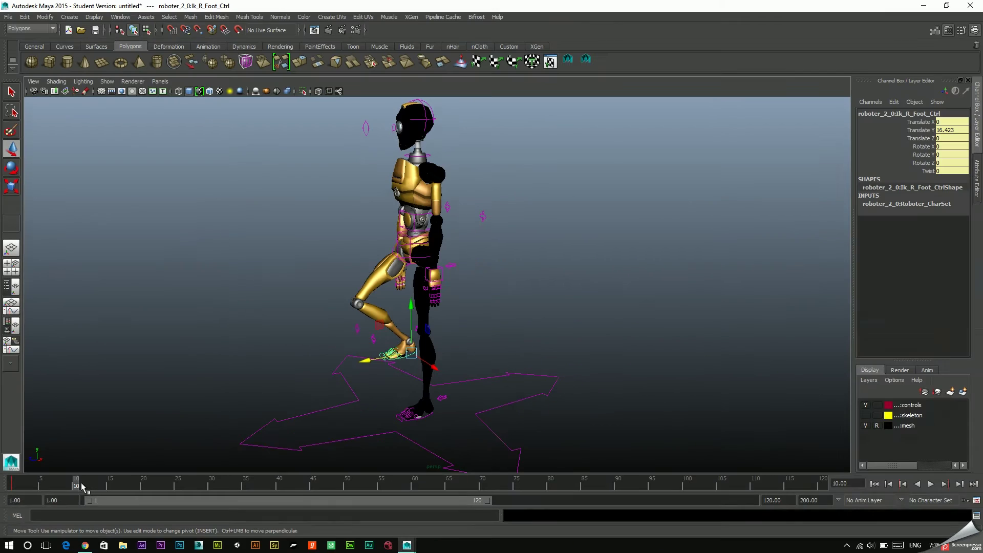
Step: Key the raised foot pose on the time slider and scrub back toward frame 1
{"action": "right_click", "coordinate": [73, 486]}
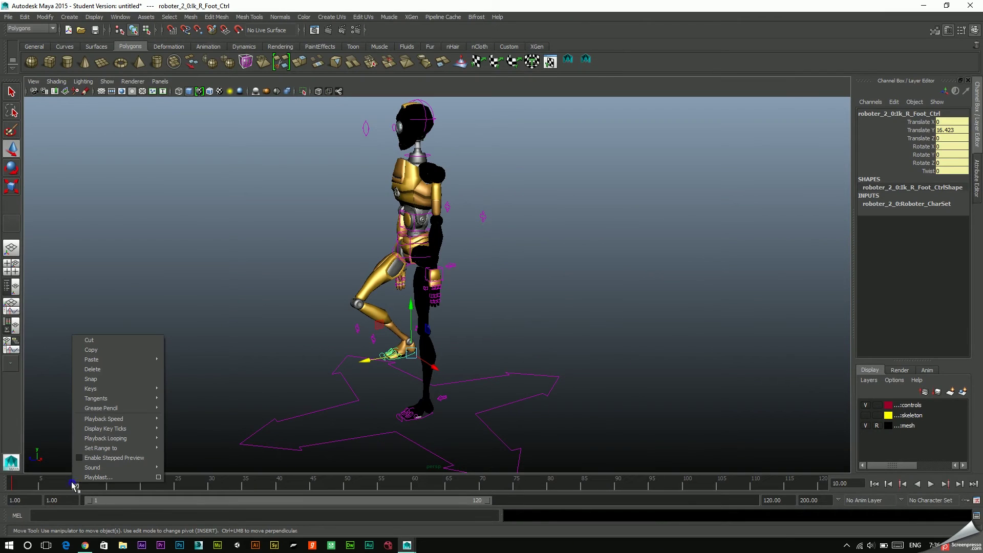
{"action": "left_click", "coordinate": [80, 492]}
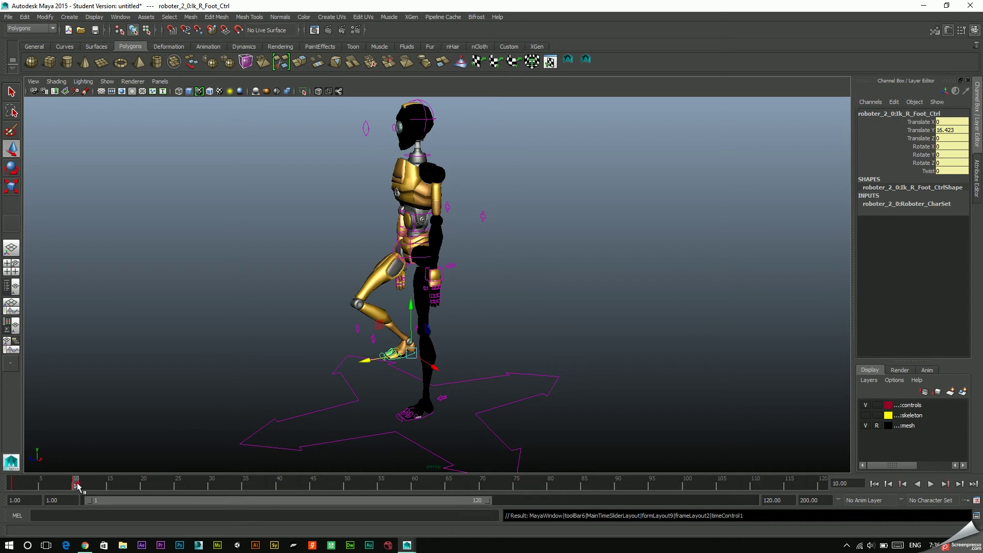
{"action": "mouse_move", "coordinate": [78, 486]}
{"action": "left_mouse_down"}
{"action": "mouse_move", "coordinate": [6, 497]}
{"action": "mouse_move", "coordinate": [120, 488]}
{"action": "mouse_move", "coordinate": [14, 499]}
{"action": "mouse_move", "coordinate": [112, 492]}
{"action": "left_mouse_up"}
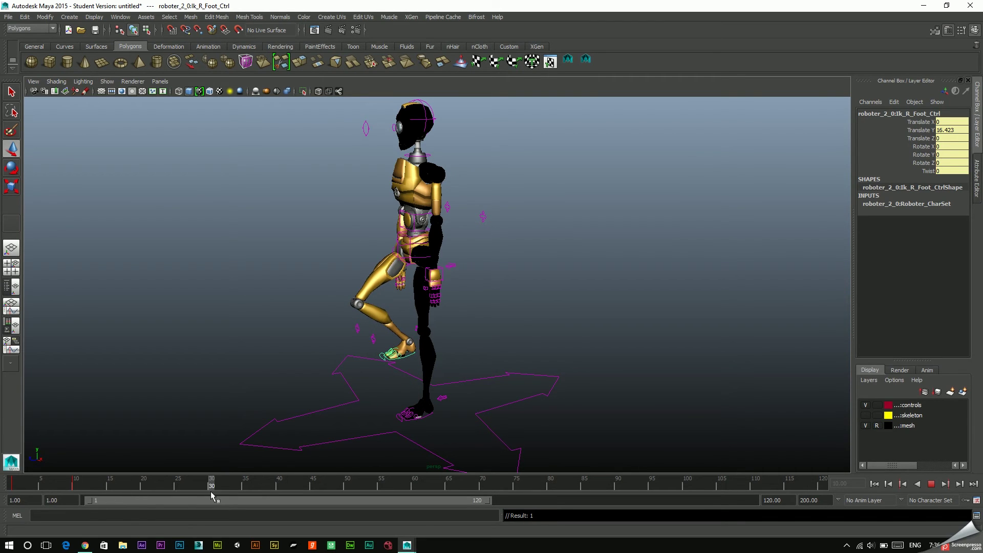
Step: At frame 20, plant Ik_R_Foot_Ctrl further forward at Y 3.799 and play back the step
{"action": "left_click", "coordinate": [145, 492]}
{"action": "key", "text": "w"}
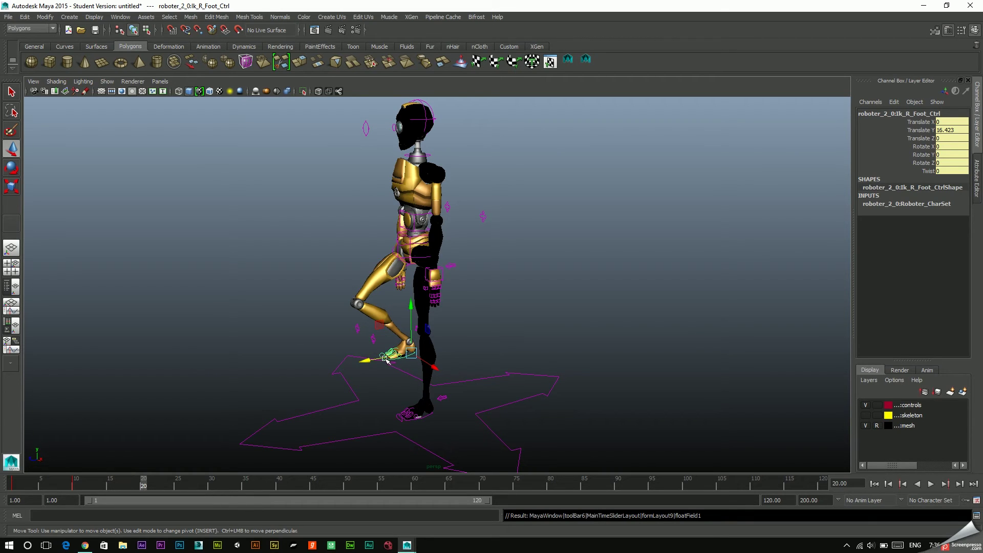
{"action": "left_click_drag", "start_coordinate": [384, 358], "coordinate": [375, 366]}
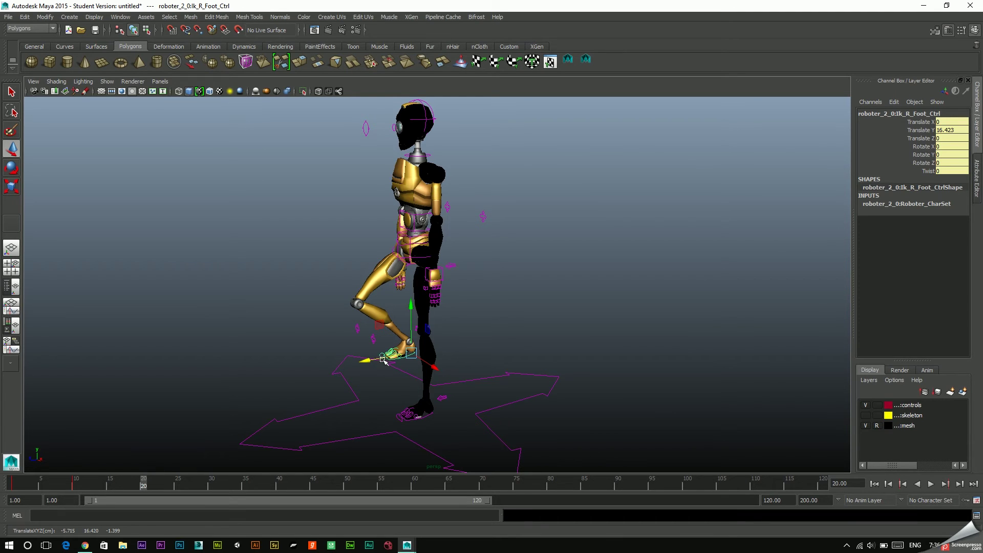
{"action": "left_click_drag", "start_coordinate": [385, 361], "coordinate": [363, 330]}
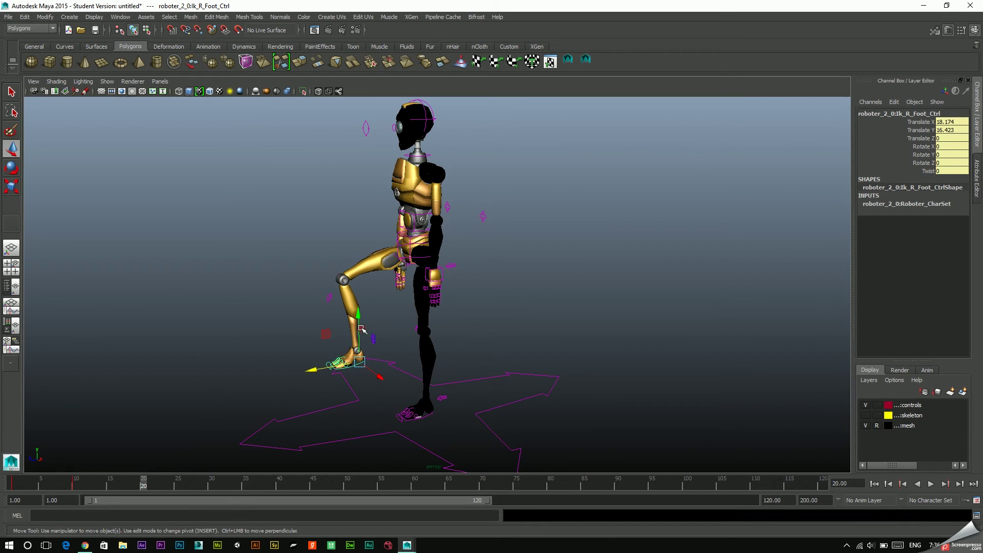
{"action": "left_click", "coordinate": [361, 331]}
{"action": "left_click", "coordinate": [355, 367]}
{"action": "left_click_drag", "start_coordinate": [361, 332], "coordinate": [359, 371]}
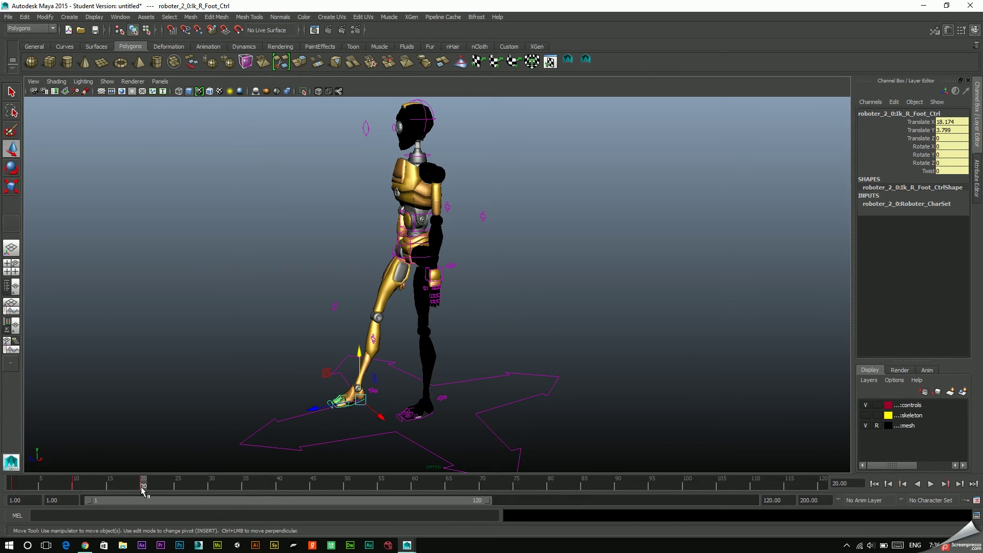
{"action": "key", "text": "alt+v"}
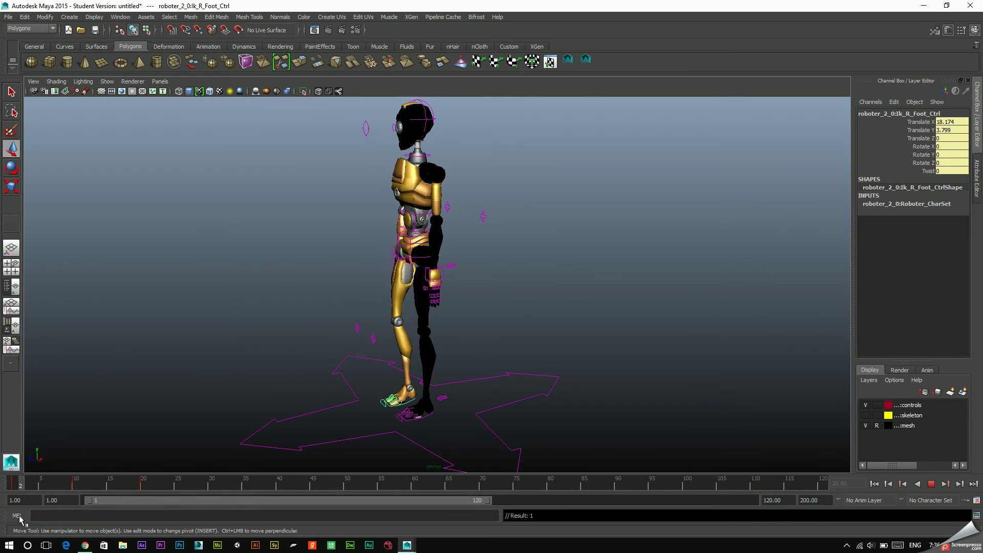
{"action": "left_click_drag", "start_coordinate": [176, 521], "coordinate": [211, 518]}
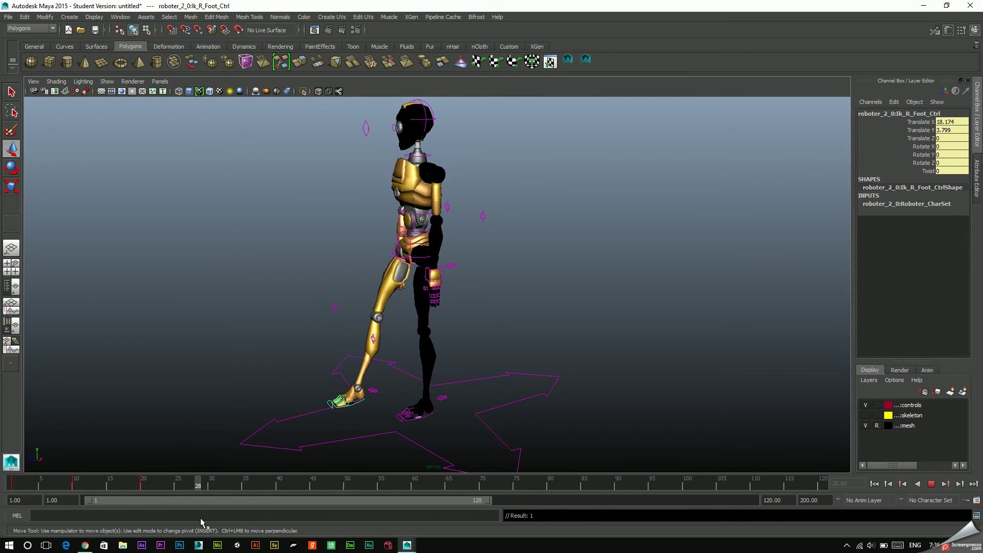
Step: At frame 30, tilt Pelvis_Ctrl about 8 degrees on X, then lower it and shift it forward
{"action": "key", "text": "Escape"}
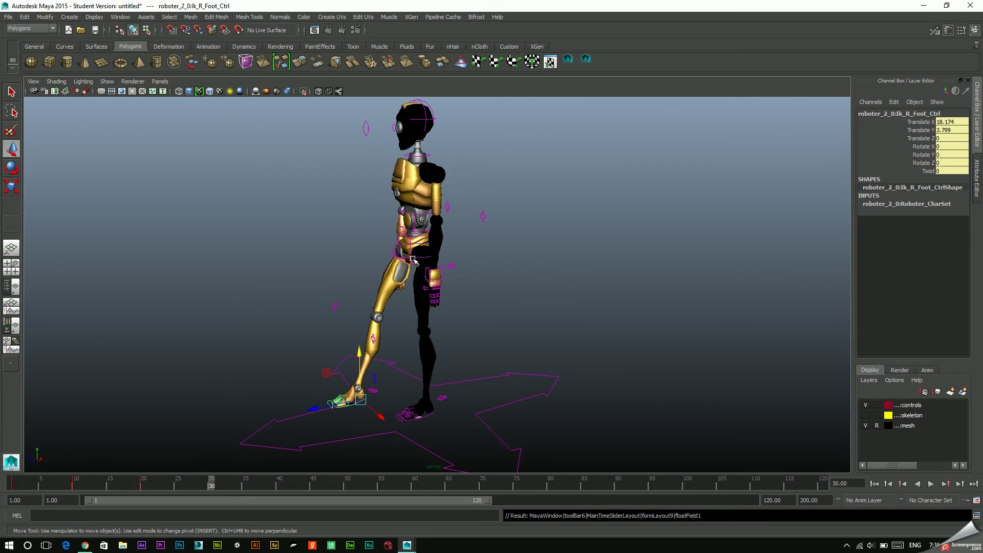
{"action": "left_click", "coordinate": [413, 260]}
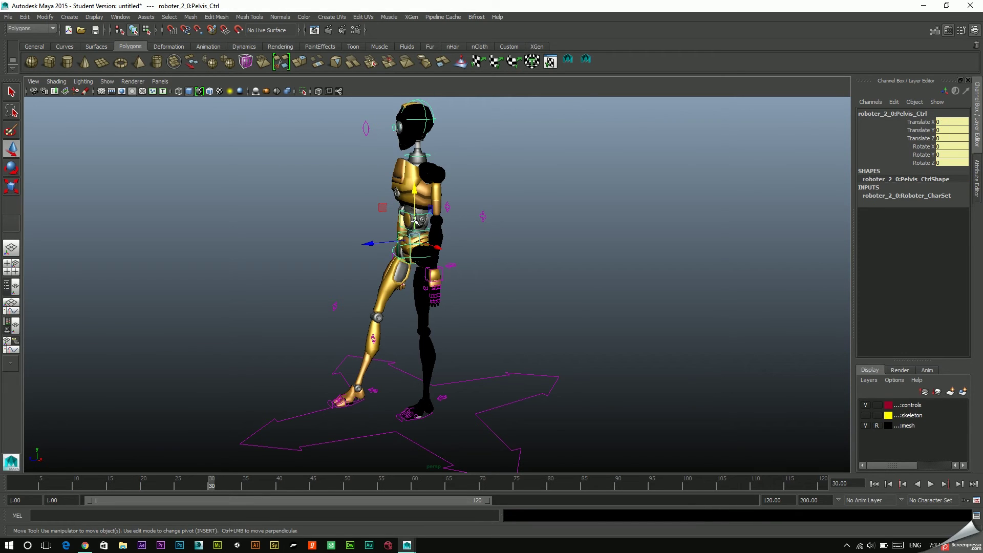
{"action": "key", "text": "e"}
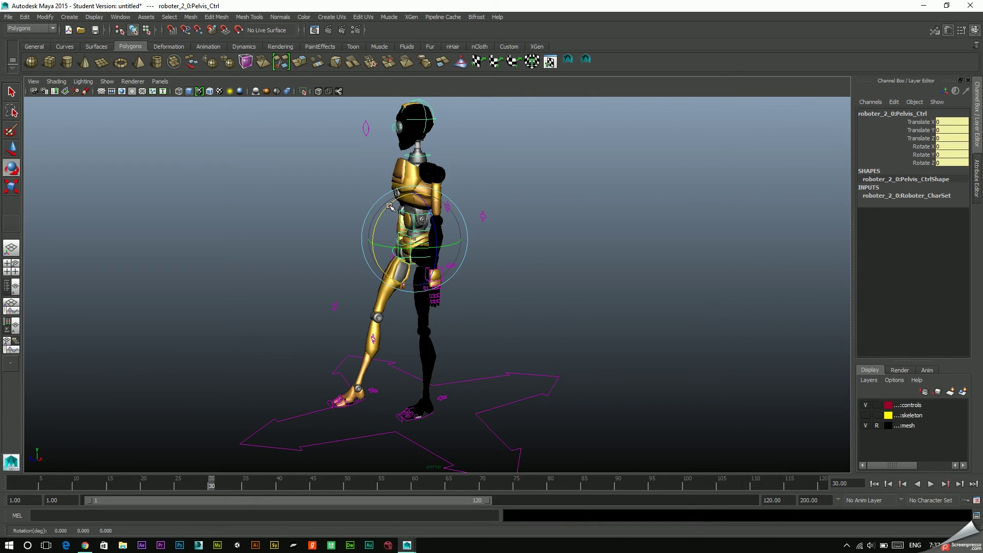
{"action": "left_click_drag", "start_coordinate": [390, 206], "coordinate": [384, 211]}
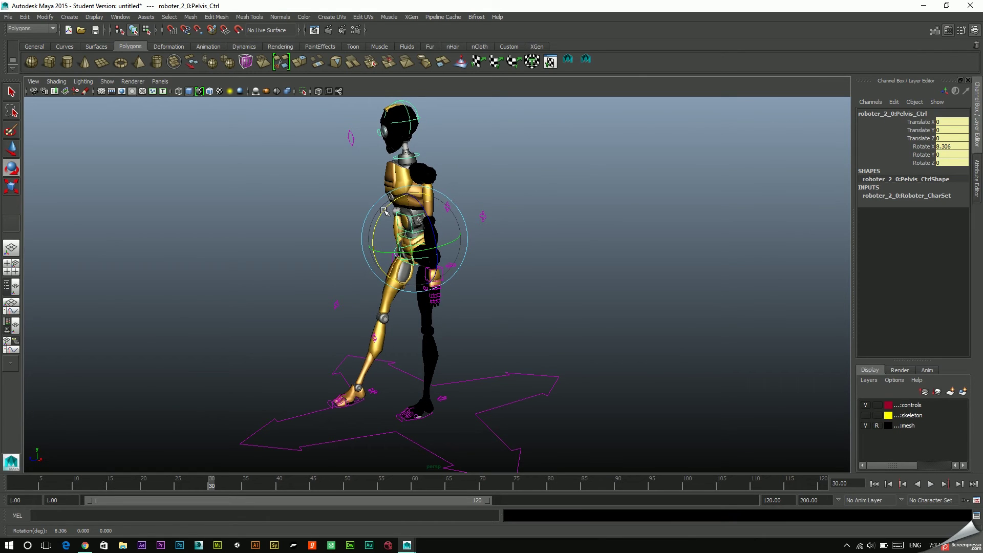
{"action": "key", "text": "w"}
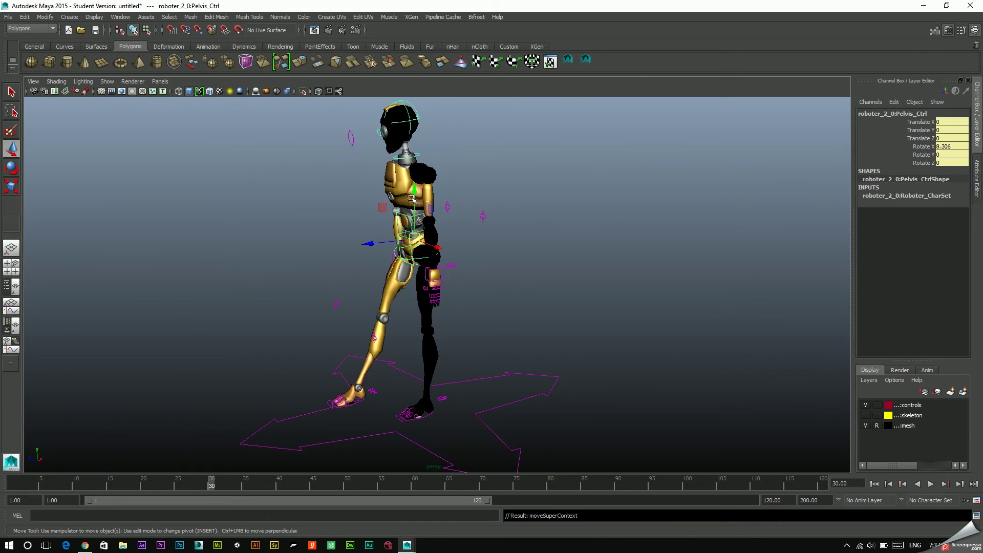
{"action": "left_click_drag", "start_coordinate": [416, 200], "coordinate": [415, 203]}
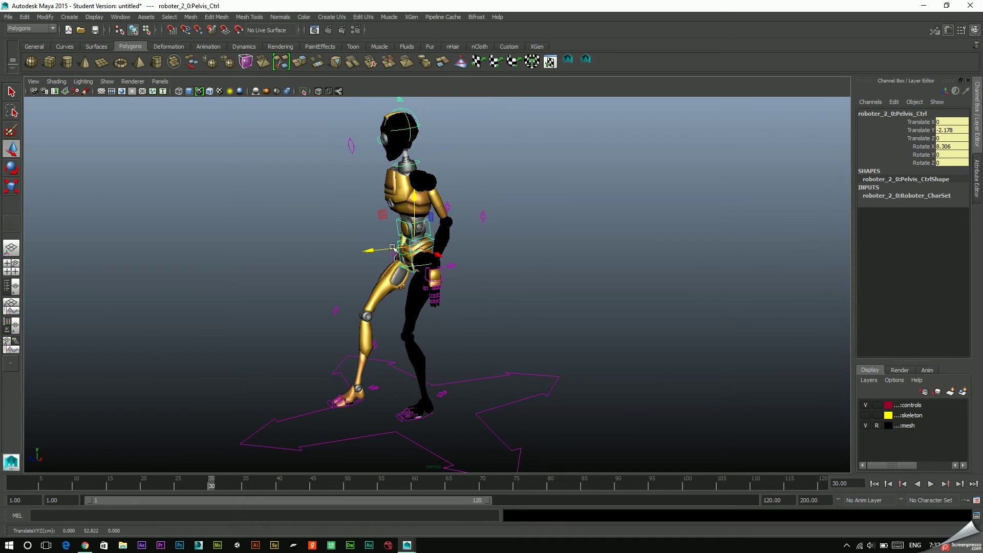
{"action": "left_click_drag", "start_coordinate": [392, 248], "coordinate": [381, 249]}
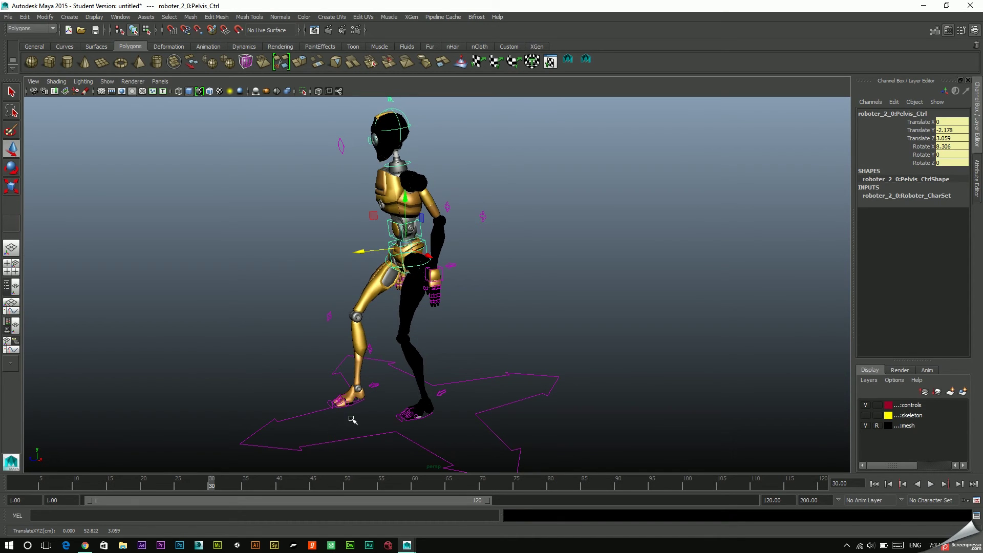
Step: Lower the right foot slightly and rotate its toes downward on Z at frame 30
{"action": "left_click", "coordinate": [355, 401]}
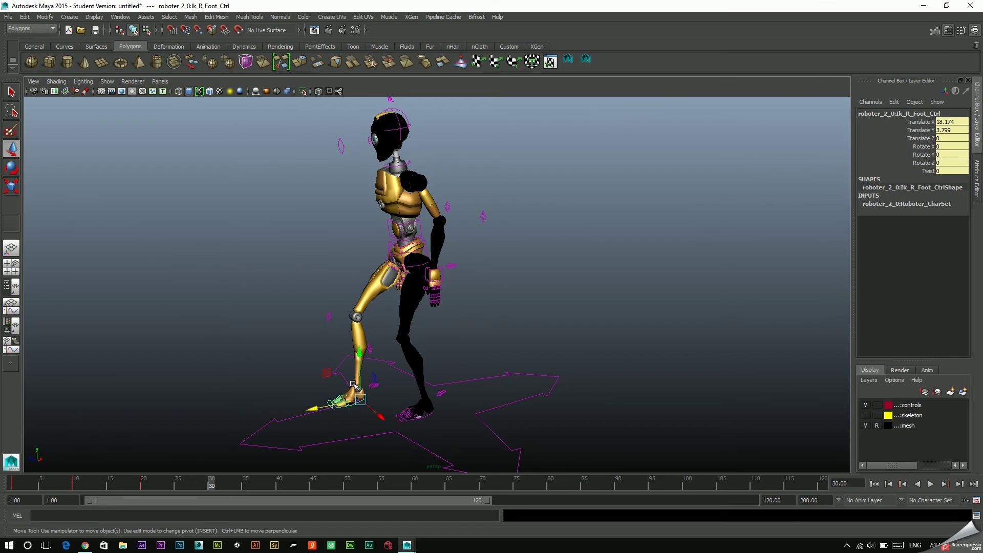
{"action": "left_click_drag", "start_coordinate": [357, 367], "coordinate": [363, 374]}
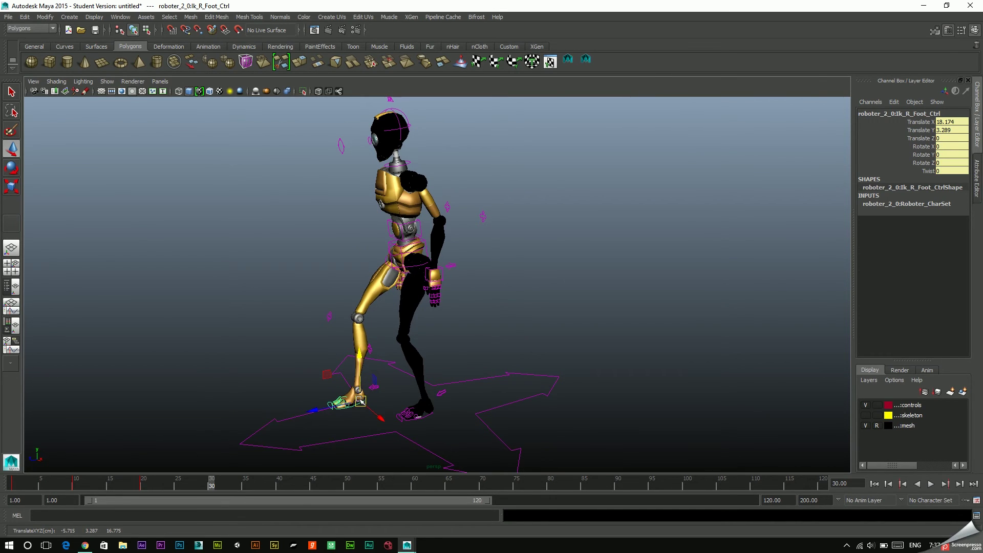
{"action": "key", "text": "e"}
{"action": "mouse_move", "coordinate": [356, 406]}
{"action": "left_mouse_down"}
{"action": "mouse_move", "coordinate": [342, 376]}
{"action": "mouse_move", "coordinate": [333, 384]}
{"action": "left_mouse_up"}
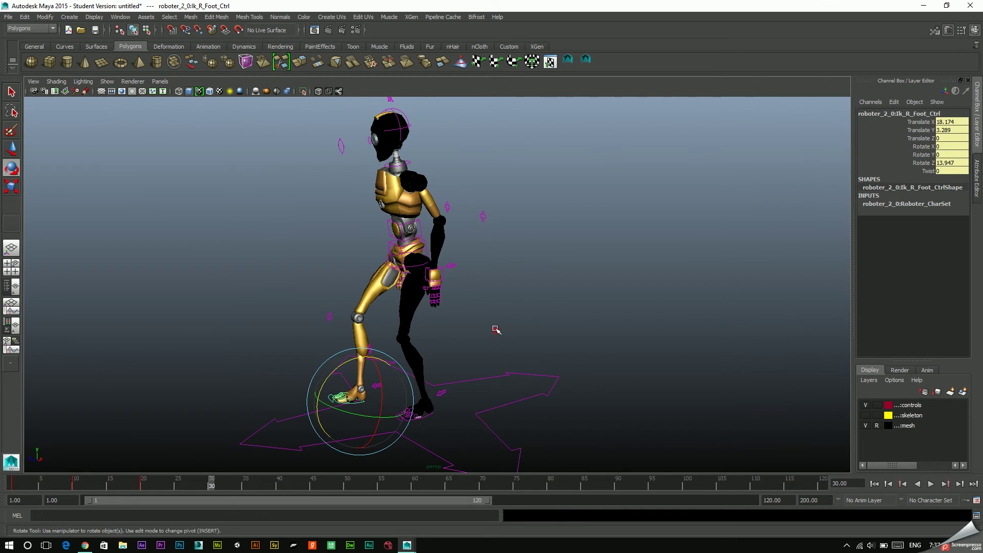
{"action": "left_click", "coordinate": [424, 394]}
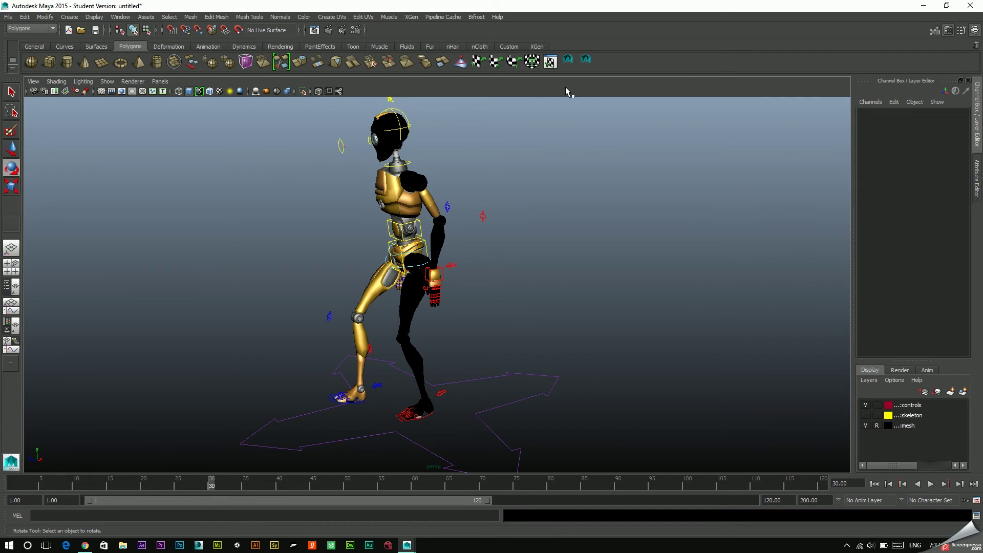
Step: Key all rig controls and review the step with playback and time-slider scrubbing
{"action": "left_click", "coordinate": [586, 60]}
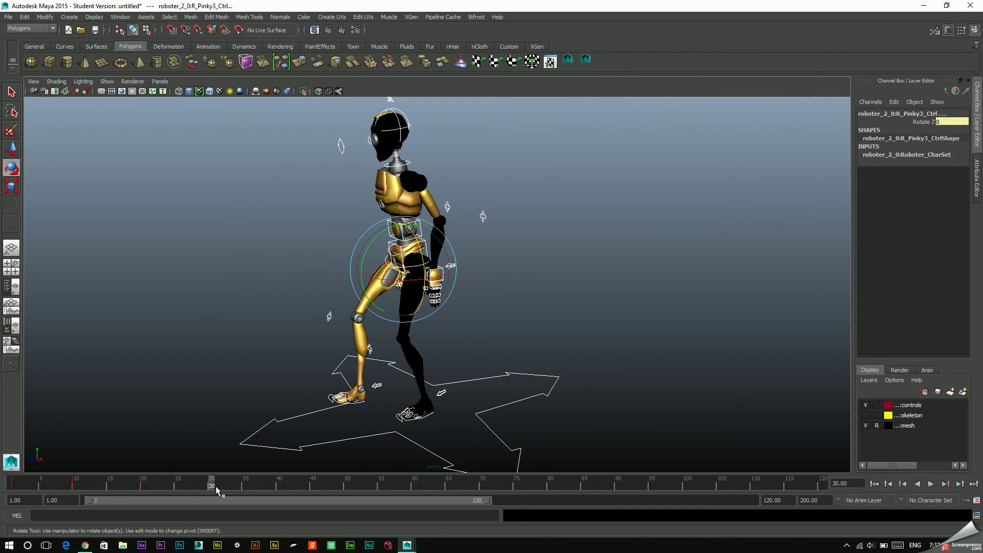
{"action": "key", "text": "alt+v"}
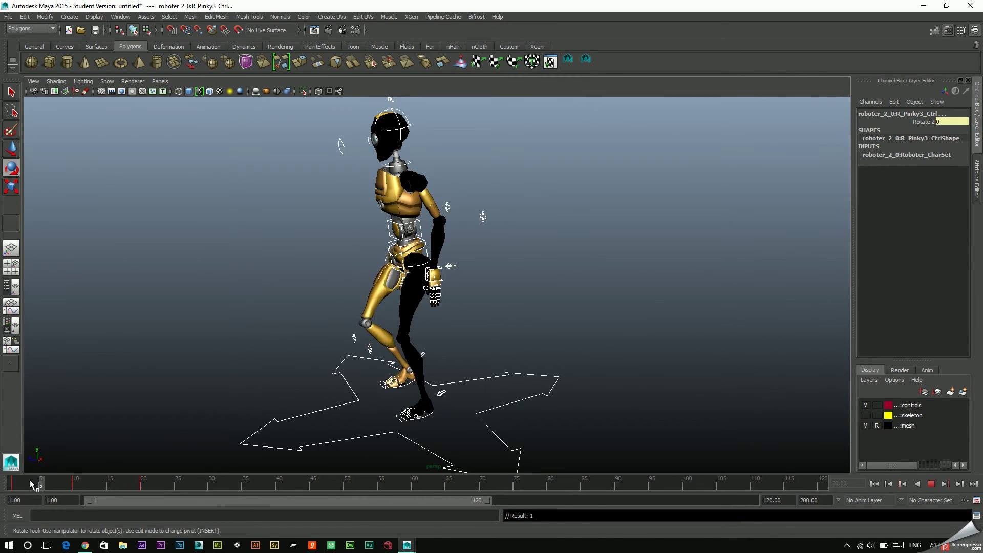
{"action": "mouse_move", "coordinate": [32, 484]}
{"action": "left_mouse_down"}
{"action": "mouse_move", "coordinate": [206, 488]}
{"action": "mouse_move", "coordinate": [146, 486]}
{"action": "left_mouse_up"}
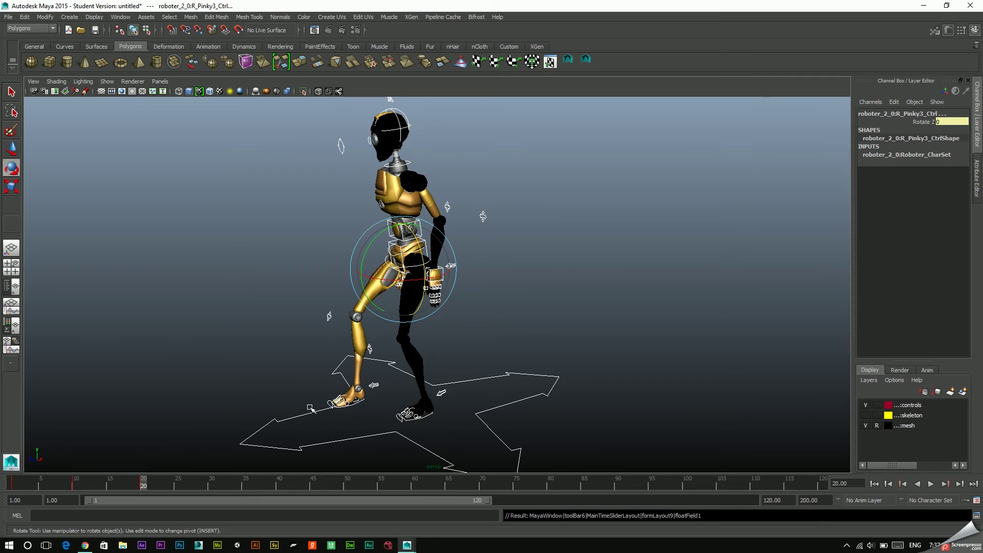
{"action": "left_click", "coordinate": [355, 406]}
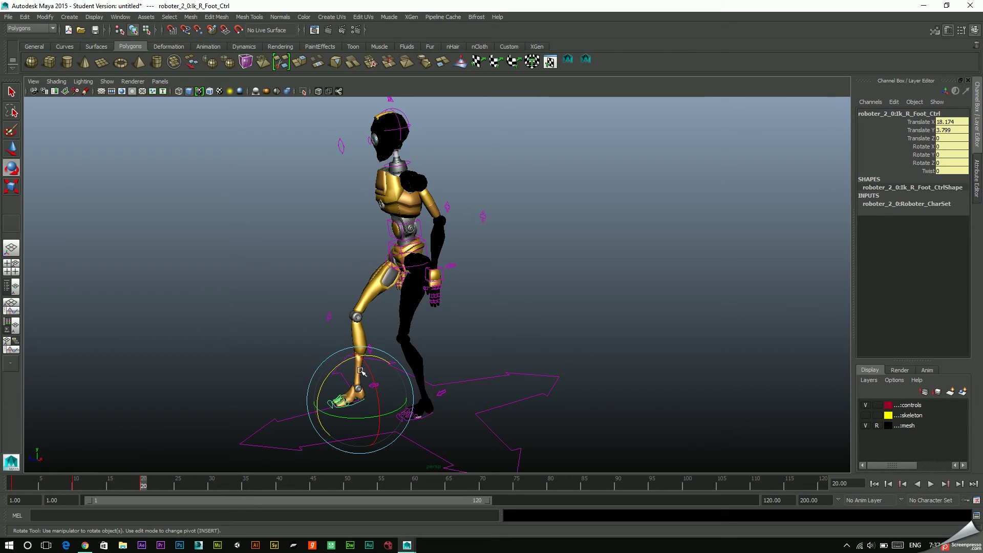
Step: At frame 30, slide the right foot in beside the left and tilt it about -22.8 degrees
{"action": "left_click", "coordinate": [586, 60]}
{"action": "left_click_drag", "start_coordinate": [171, 488], "coordinate": [209, 496]}
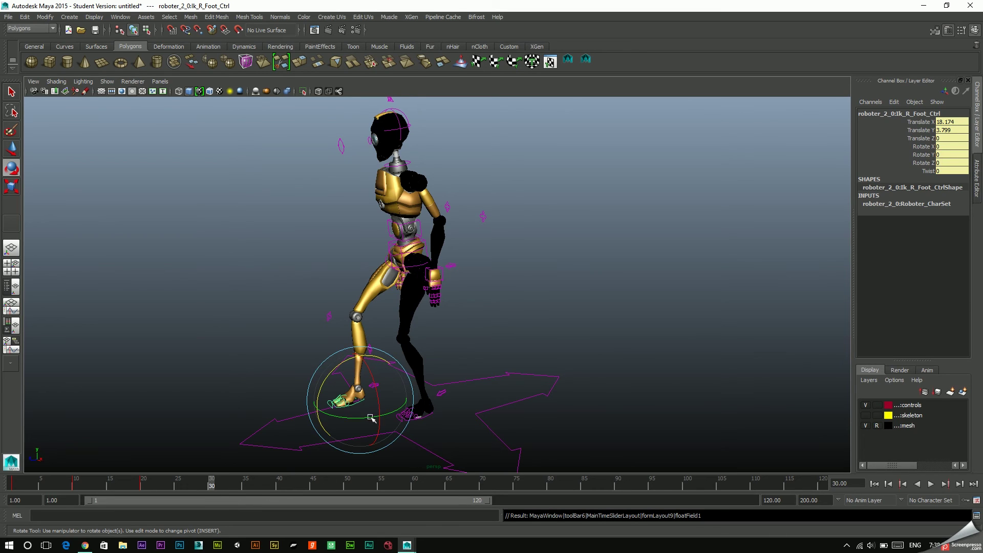
{"action": "key", "text": "w"}
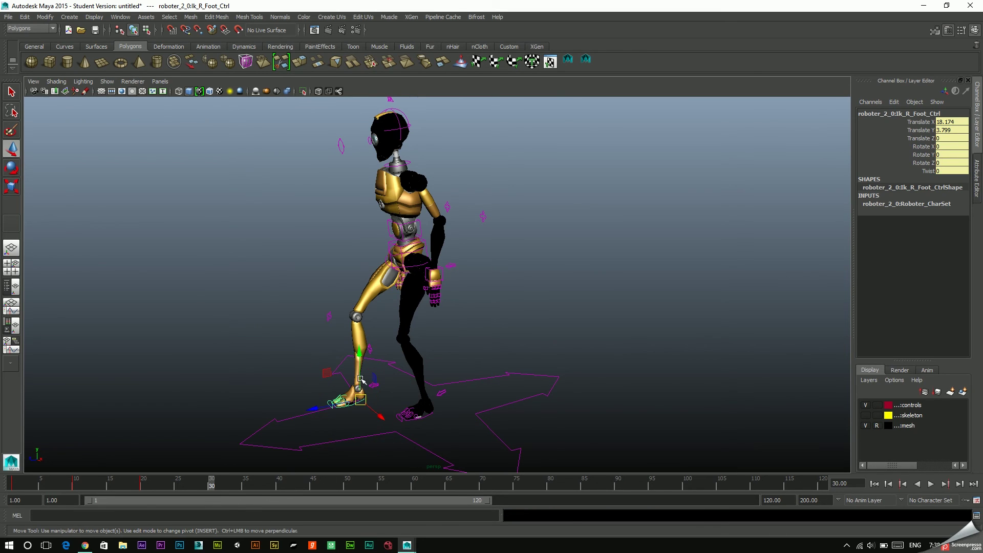
{"action": "left_click_drag", "start_coordinate": [336, 407], "coordinate": [403, 408]}
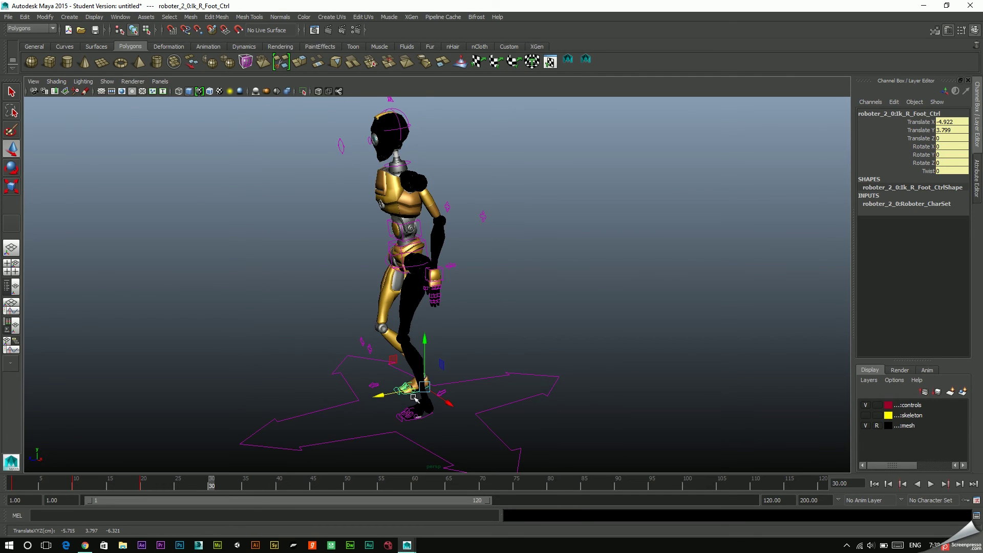
{"action": "key", "text": "e"}
{"action": "mouse_move", "coordinate": [393, 375]}
{"action": "left_mouse_down"}
{"action": "mouse_move", "coordinate": [394, 389]}
{"action": "mouse_move", "coordinate": [396, 377]}
{"action": "left_mouse_up"}
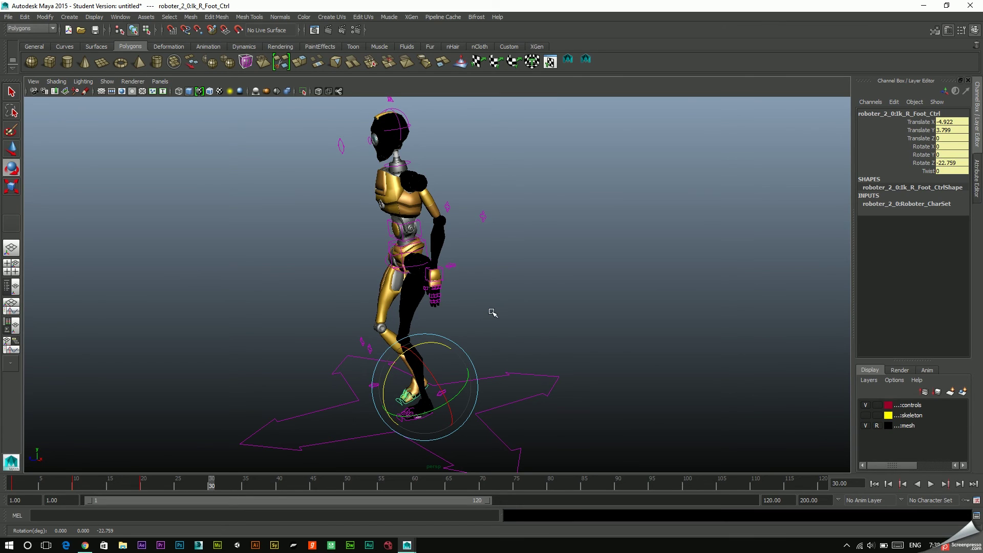
Step: Push Pelvis_Ctrl forward to Z 11.856, then reselect all rig controls
{"action": "left_click", "coordinate": [409, 268]}
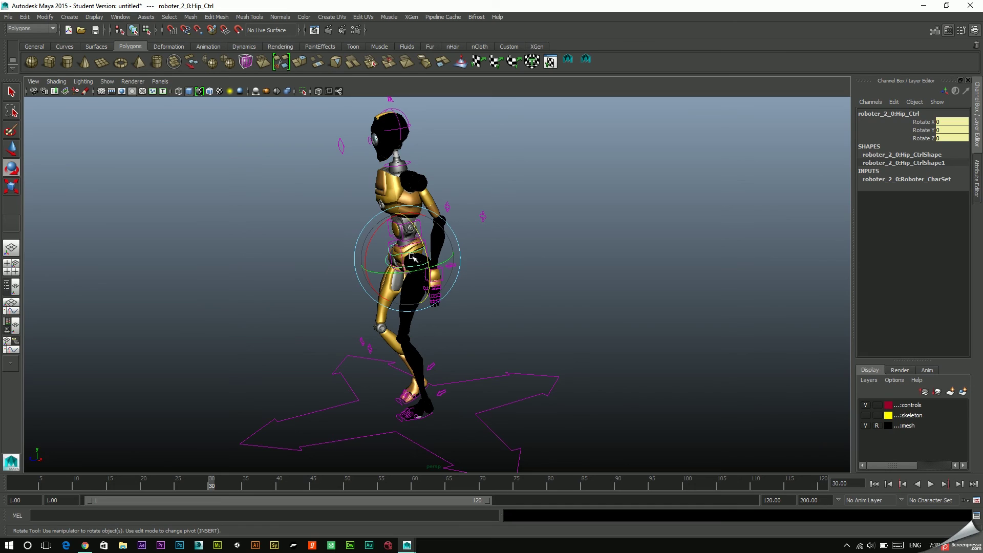
{"action": "key", "text": "w"}
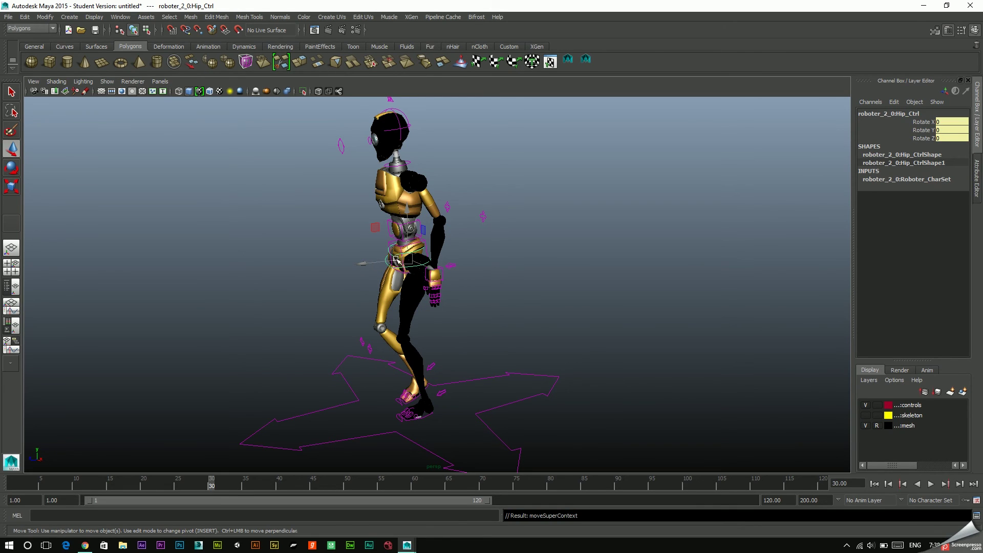
{"action": "left_click", "coordinate": [537, 233]}
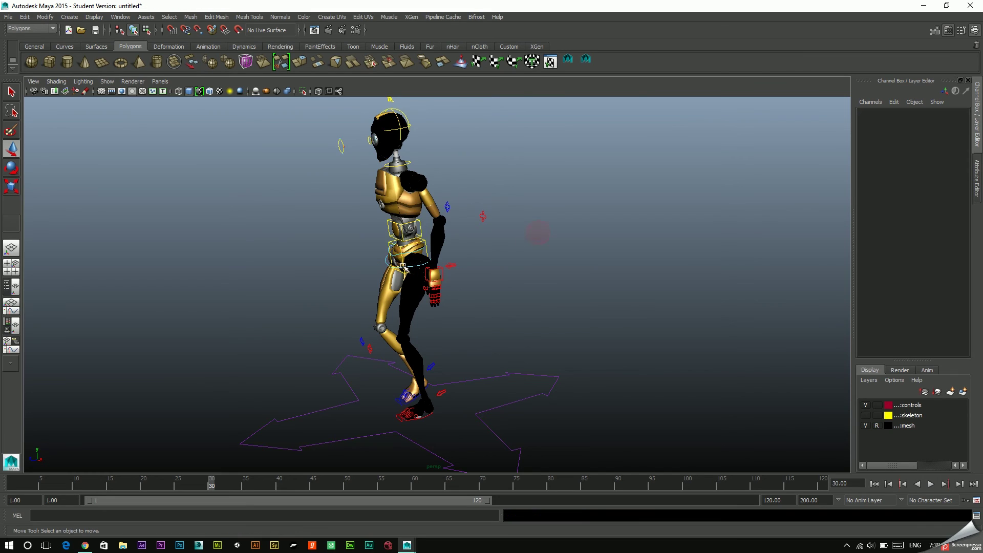
{"action": "left_click", "coordinate": [405, 268]}
{"action": "left_click", "coordinate": [540, 226]}
{"action": "scroll", "coordinate": [369, 217], "scroll_direction": "up", "scroll_amount": 6}
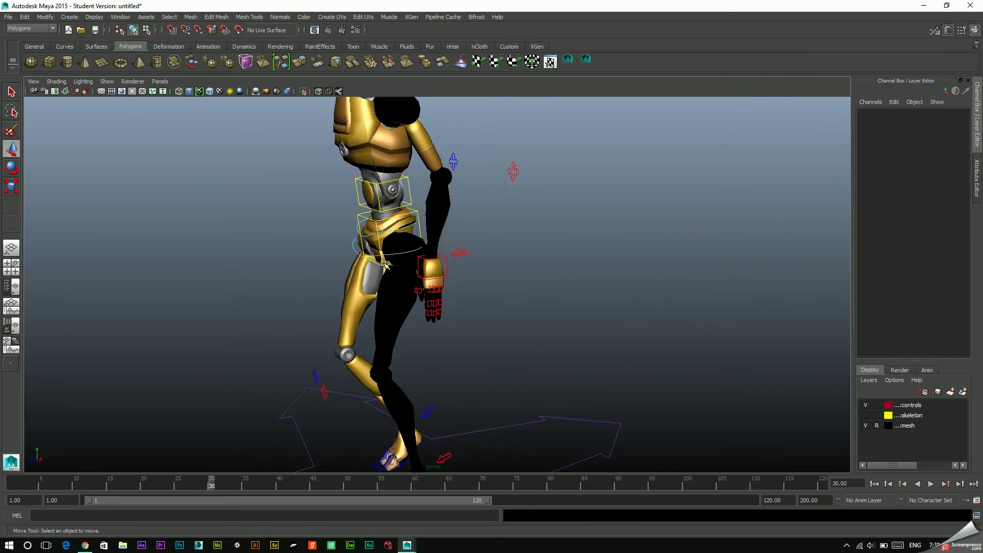
{"action": "left_click", "coordinate": [369, 217]}
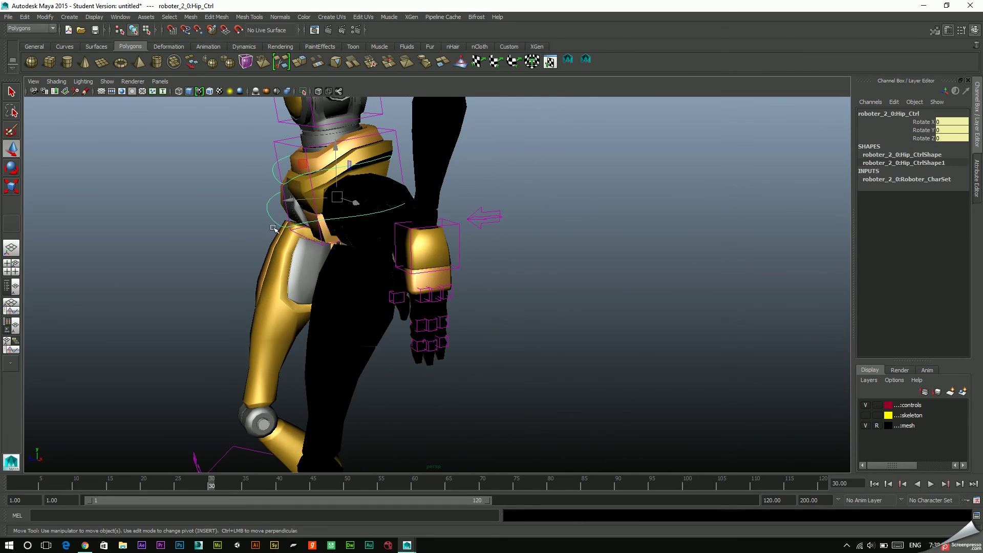
{"action": "scroll", "coordinate": [372, 231], "scroll_direction": "down", "scroll_amount": 5}
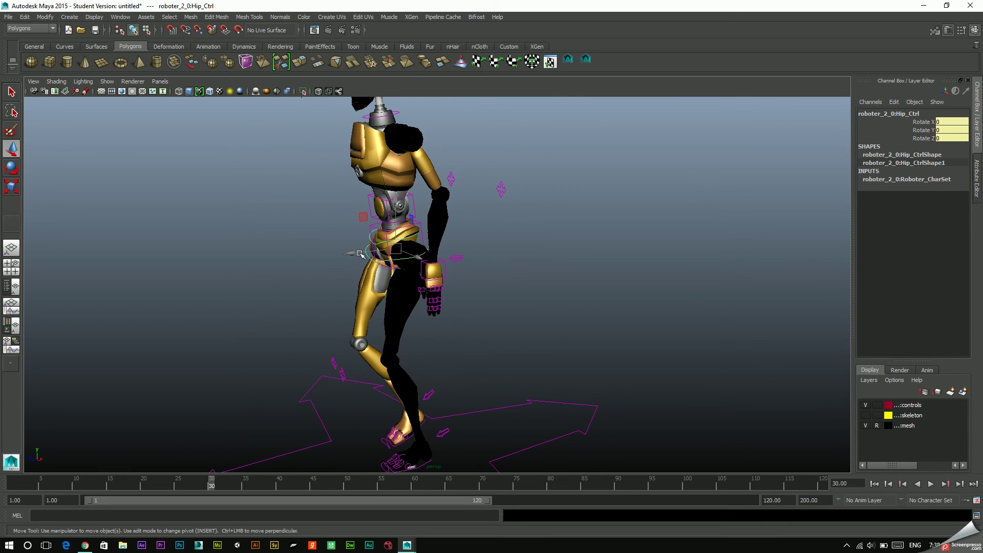
{"action": "left_click", "coordinate": [346, 258]}
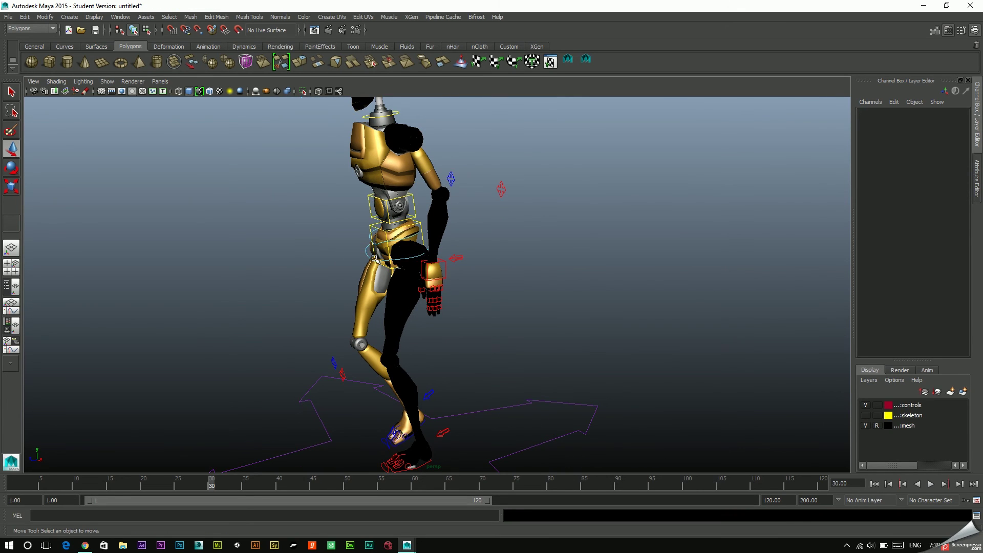
{"action": "left_click", "coordinate": [354, 258]}
{"action": "left_click", "coordinate": [370, 252]}
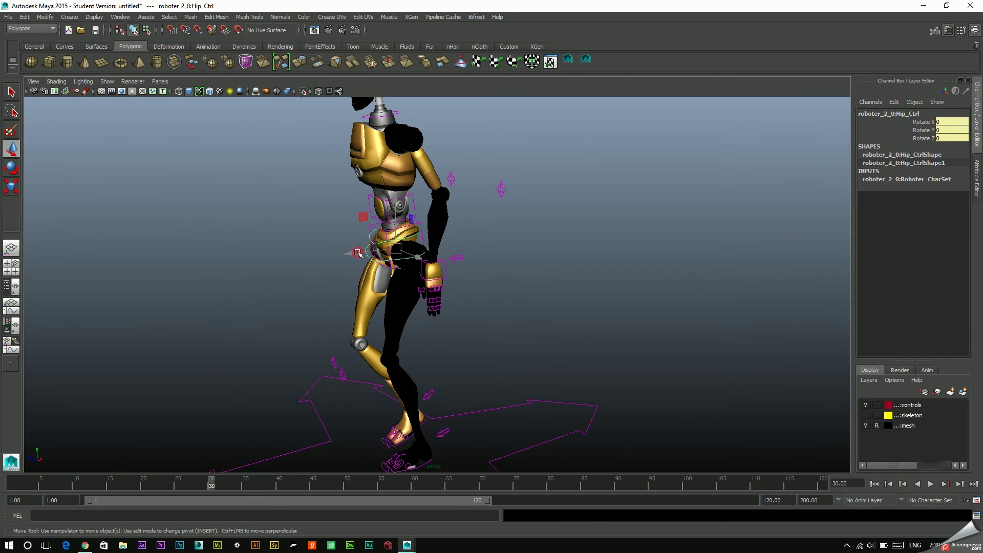
{"action": "left_click", "coordinate": [360, 255]}
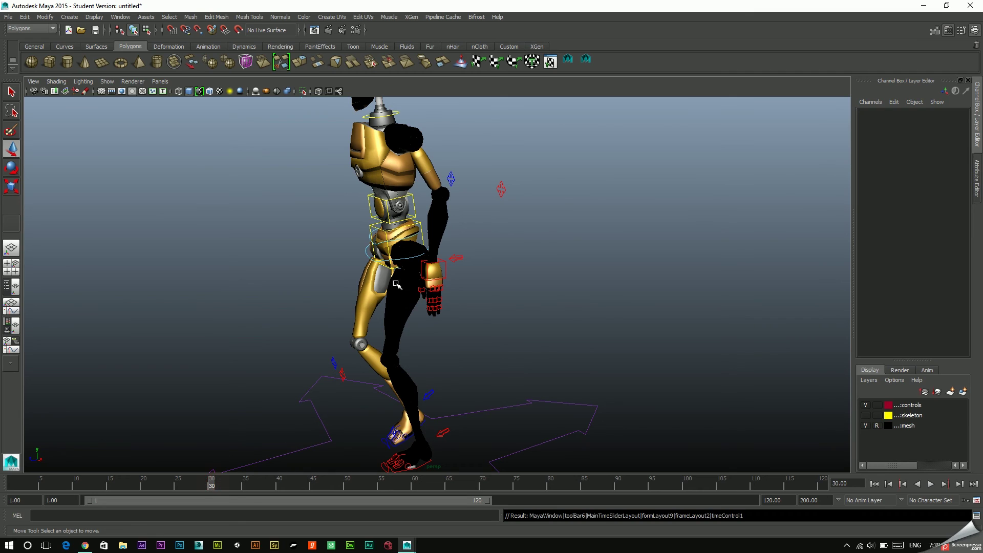
{"action": "left_click", "coordinate": [392, 231]}
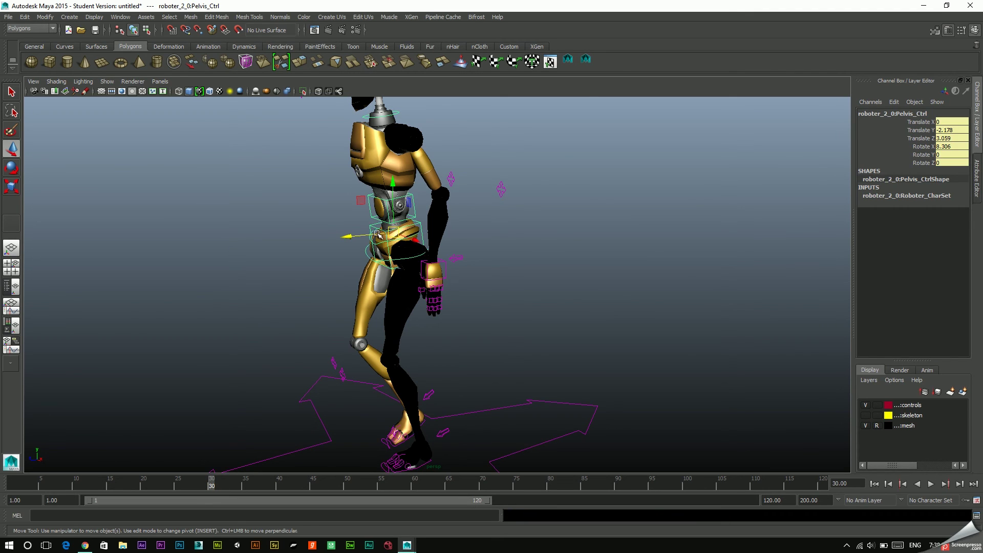
{"action": "mouse_move", "coordinate": [377, 234]}
{"action": "left_mouse_down"}
{"action": "mouse_move", "coordinate": [334, 239]}
{"action": "mouse_move", "coordinate": [336, 247]}
{"action": "left_mouse_up"}
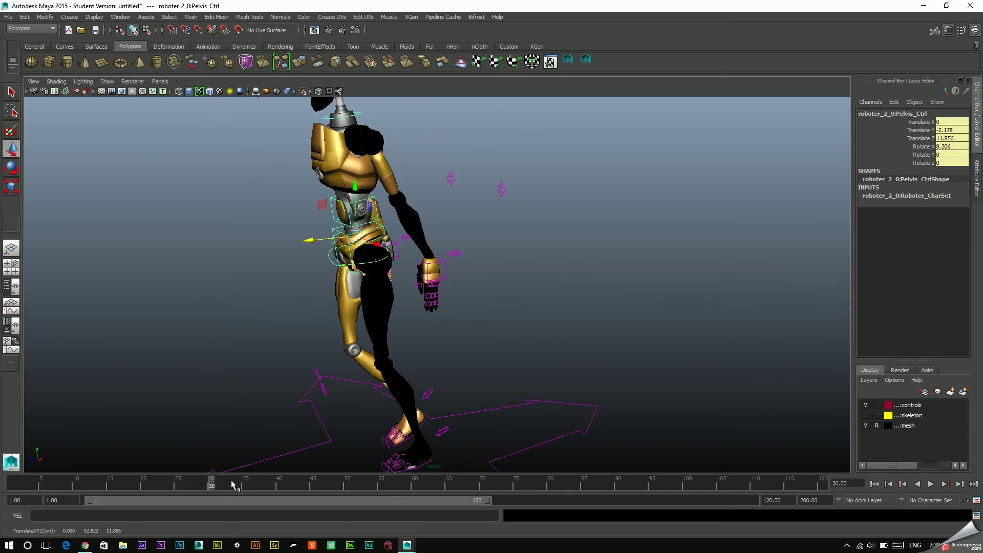
{"action": "left_click", "coordinate": [586, 59]}
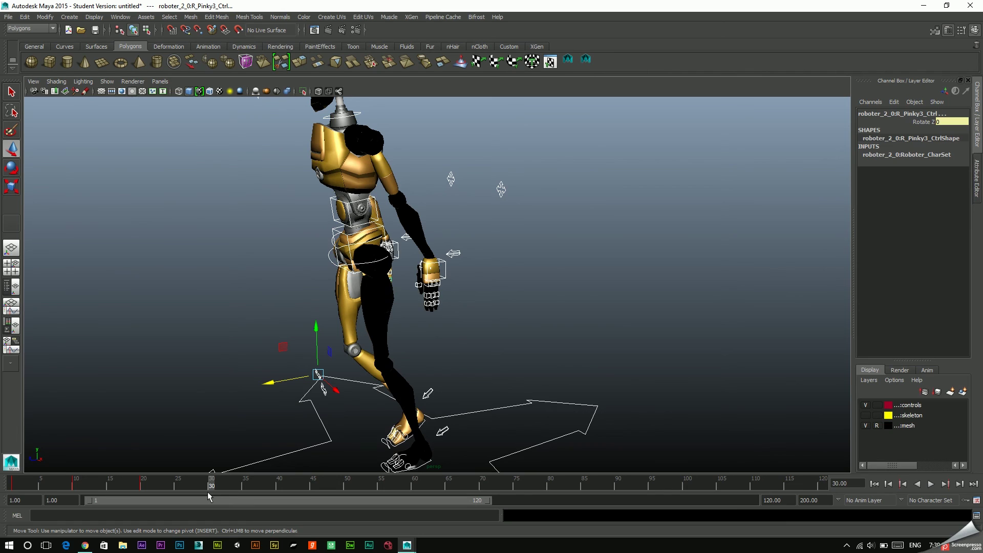
Step: Play the step animation with Alt+V and stop playback at frame 40
{"action": "key", "text": "alt+v"}
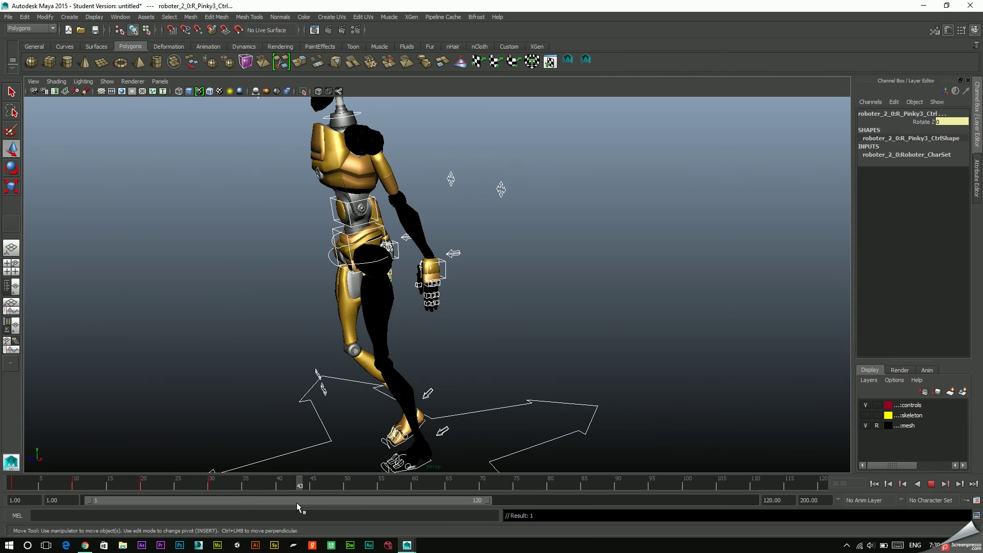
{"action": "key", "text": "alt+v"}
{"action": "left_click", "coordinate": [318, 376]}
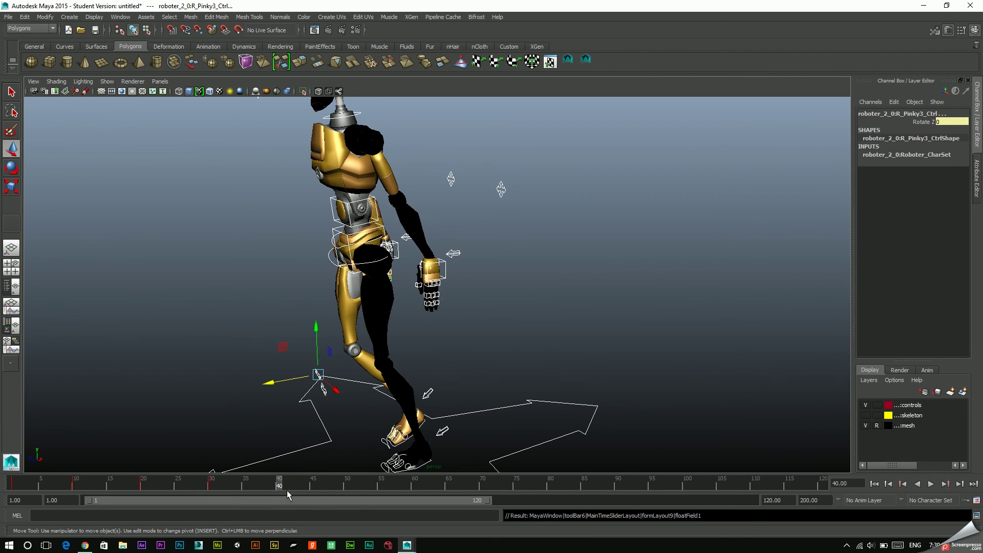
Step: At frame 40, pull Pelvis_Ctrl back in Z over the feet
{"action": "left_click", "coordinate": [547, 207]}
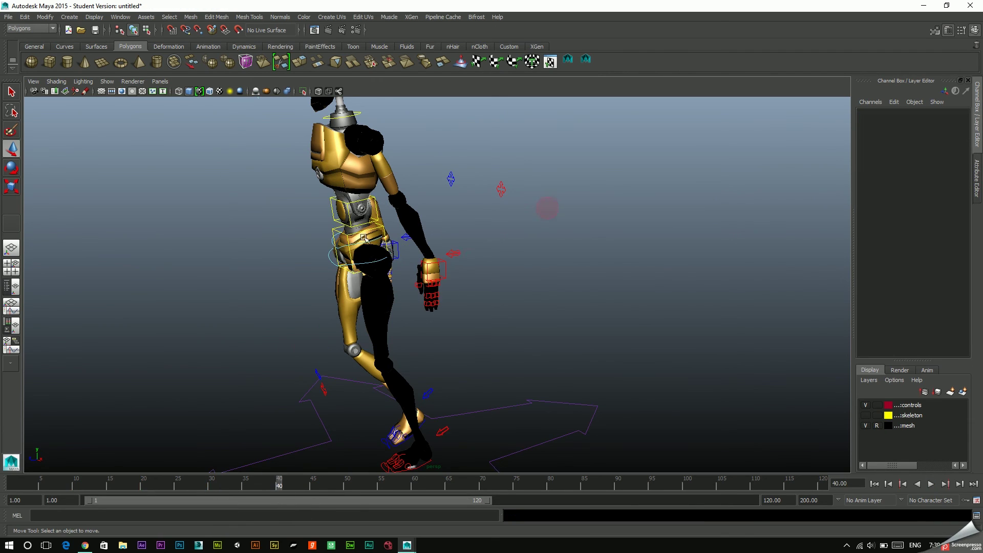
{"action": "left_click", "coordinate": [351, 235]}
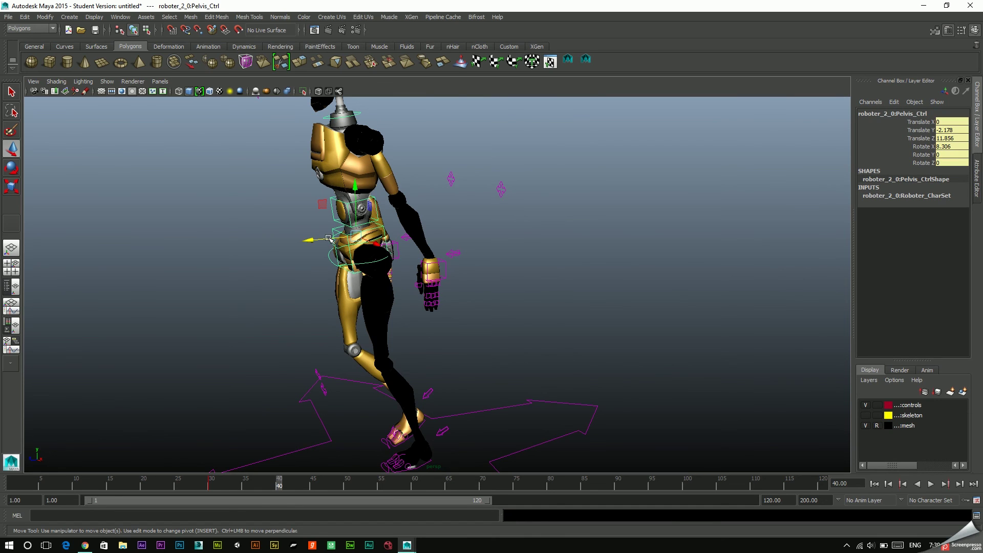
{"action": "mouse_move", "coordinate": [329, 238]}
{"action": "left_mouse_down"}
{"action": "mouse_move", "coordinate": [385, 240]}
{"action": "mouse_move", "coordinate": [355, 237]}
{"action": "left_mouse_up"}
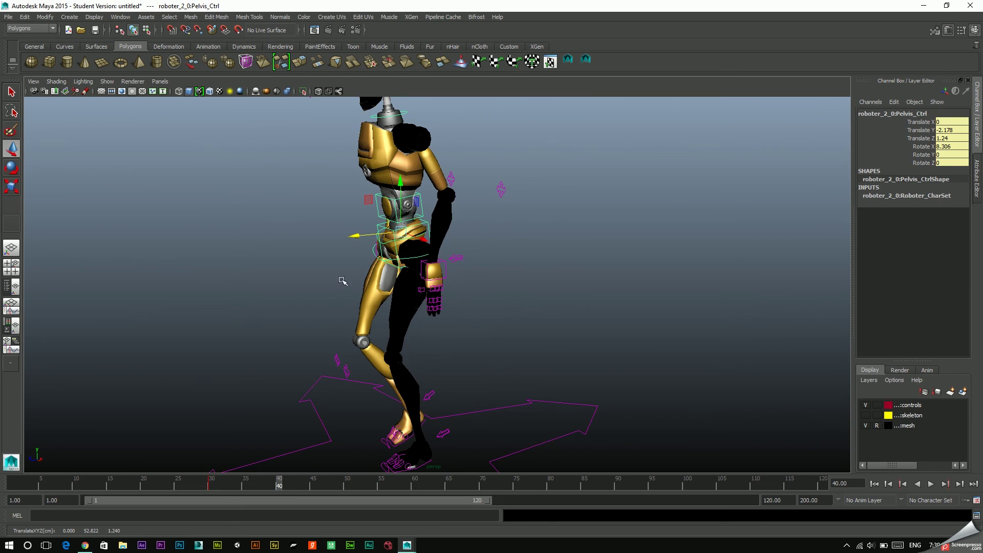
Step: Plant the right foot nearly flat beside the left at Y -0.429, then select all controls
{"action": "left_click", "coordinate": [400, 442]}
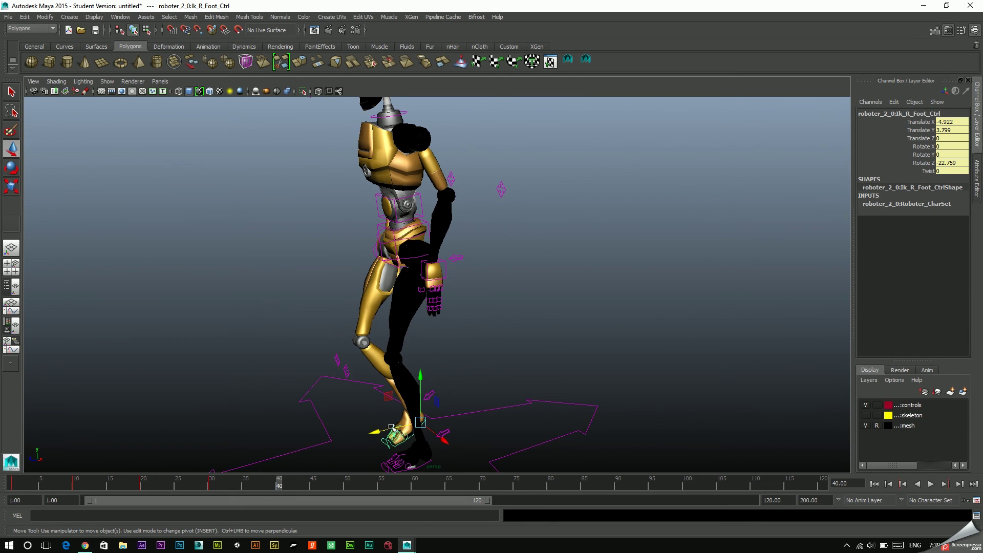
{"action": "mouse_move", "coordinate": [389, 431]}
{"action": "left_mouse_down"}
{"action": "mouse_move", "coordinate": [363, 434]}
{"action": "mouse_move", "coordinate": [376, 441]}
{"action": "mouse_move", "coordinate": [424, 402]}
{"action": "mouse_move", "coordinate": [408, 424]}
{"action": "left_mouse_up"}
{"action": "key", "text": "e"}
{"action": "key", "text": "w"}
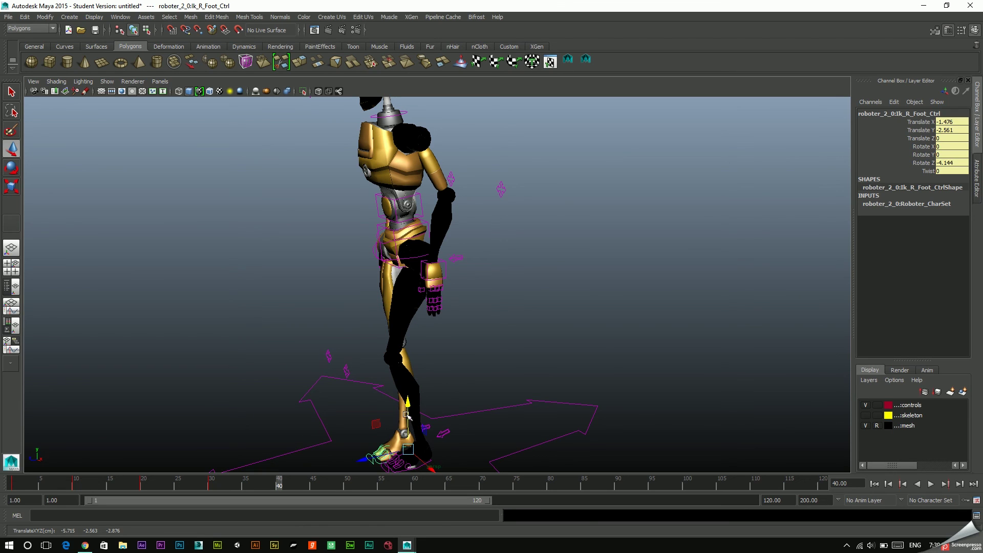
{"action": "left_click_drag", "start_coordinate": [407, 416], "coordinate": [408, 407]}
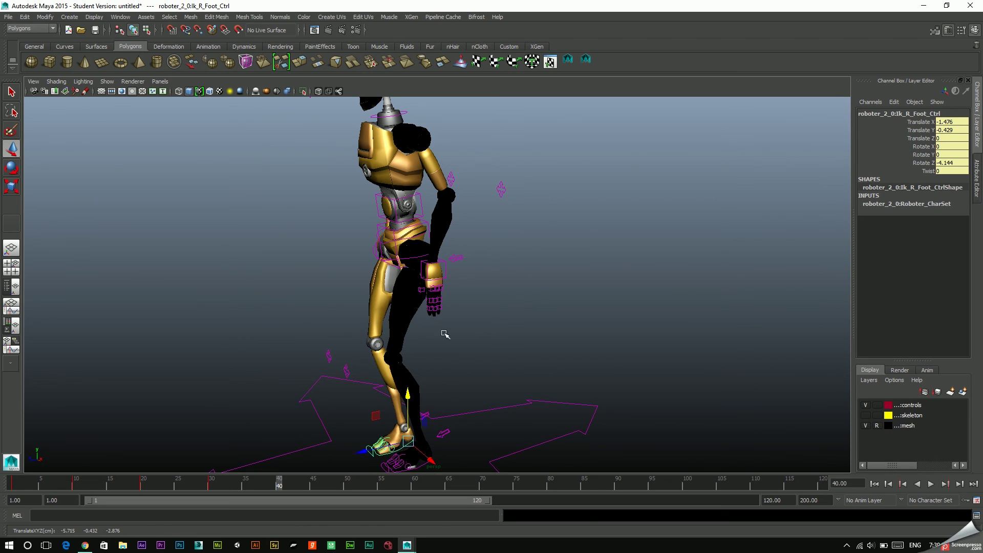
{"action": "left_click", "coordinate": [586, 61]}
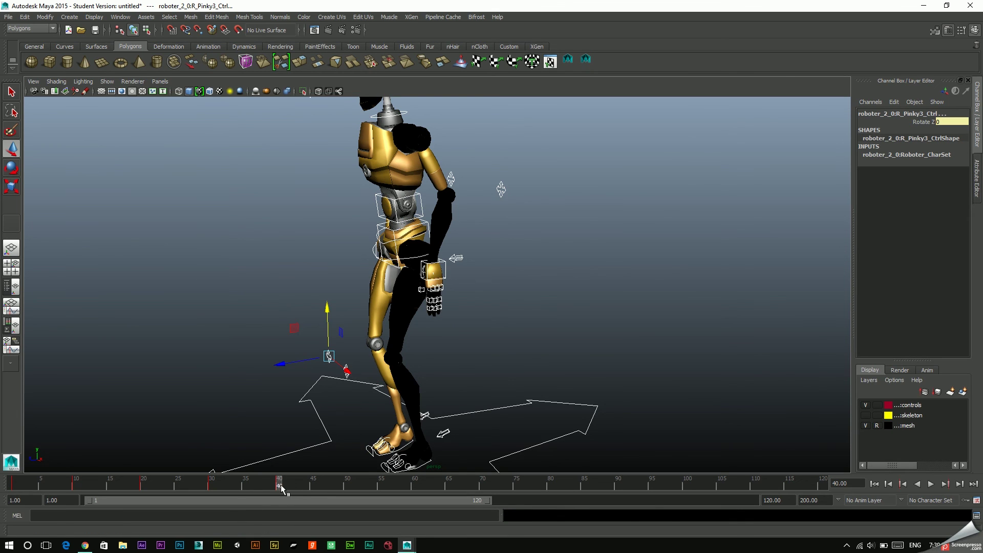
{"action": "key", "text": "alt+v"}
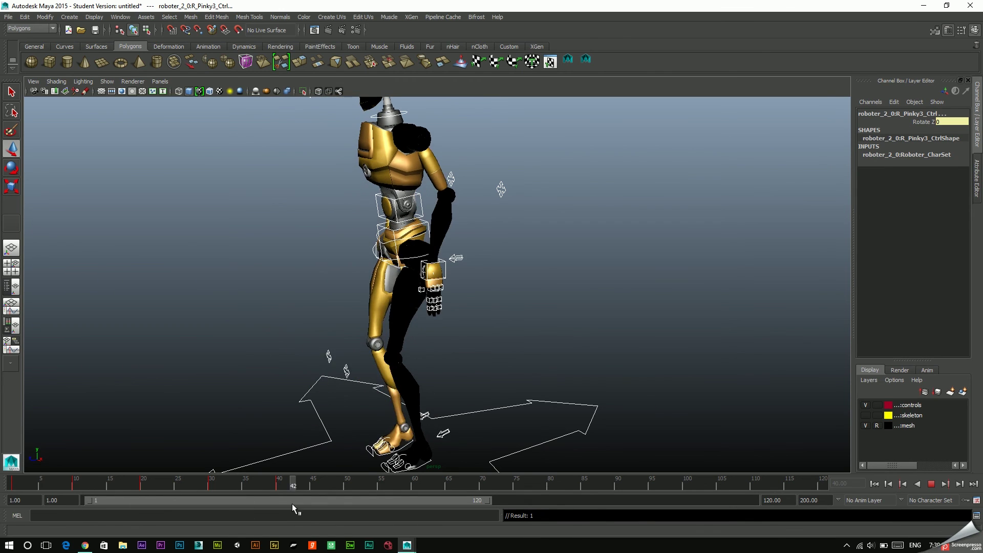
{"action": "left_click", "coordinate": [586, 60]}
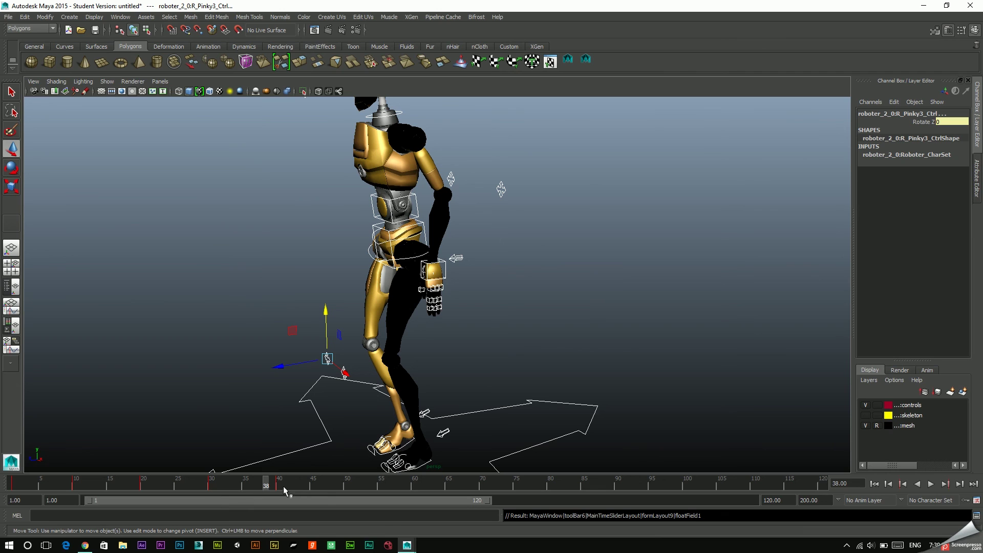
{"action": "mouse_move", "coordinate": [204, 486]}
{"action": "left_mouse_down"}
{"action": "mouse_move", "coordinate": [279, 485]}
{"action": "mouse_move", "coordinate": [60, 492]}
{"action": "left_mouse_up"}
{"action": "key", "text": "alt+v"}
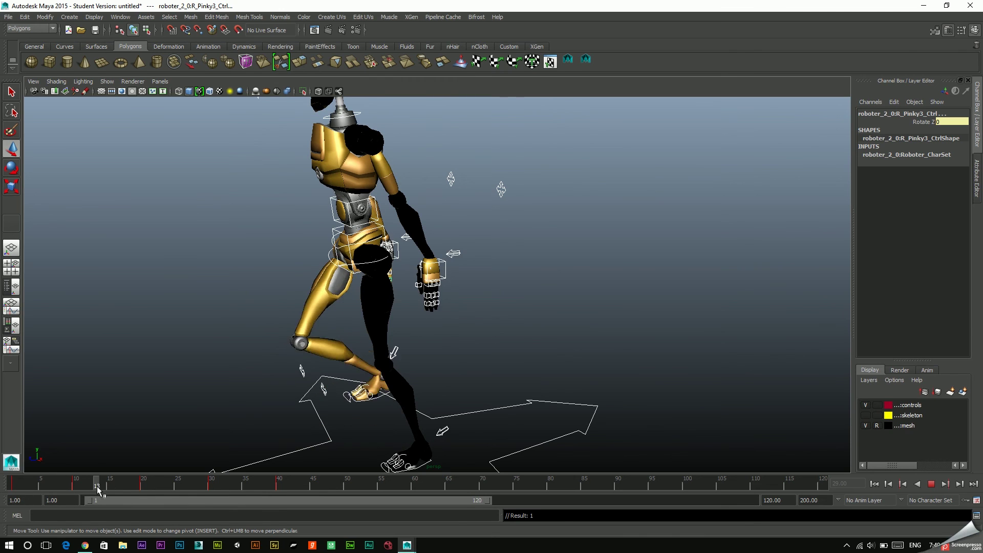
{"action": "left_click_drag", "start_coordinate": [86, 498], "coordinate": [283, 491]}
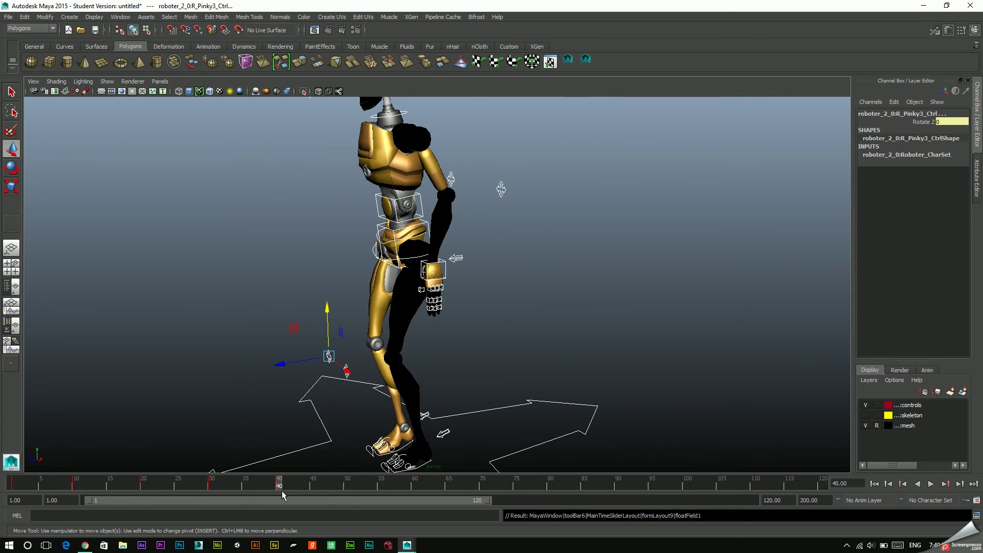